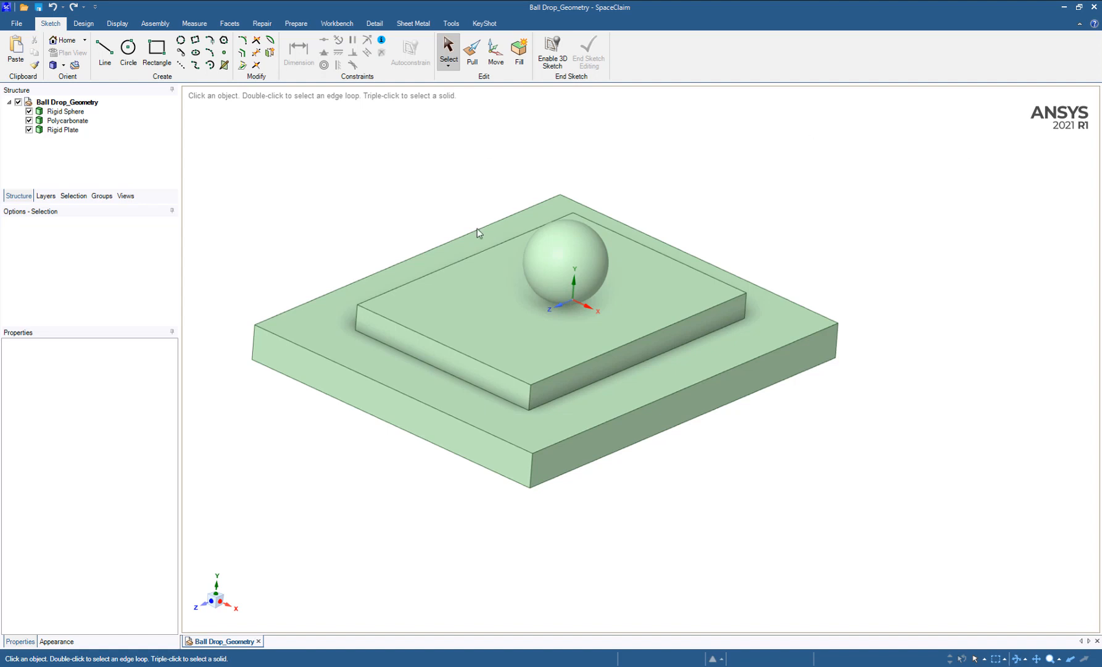
Step: Inspect the ball drop geometry by highlighting the sphere, the plate beneath it and the base, and clear the selection
left_click(573, 263)
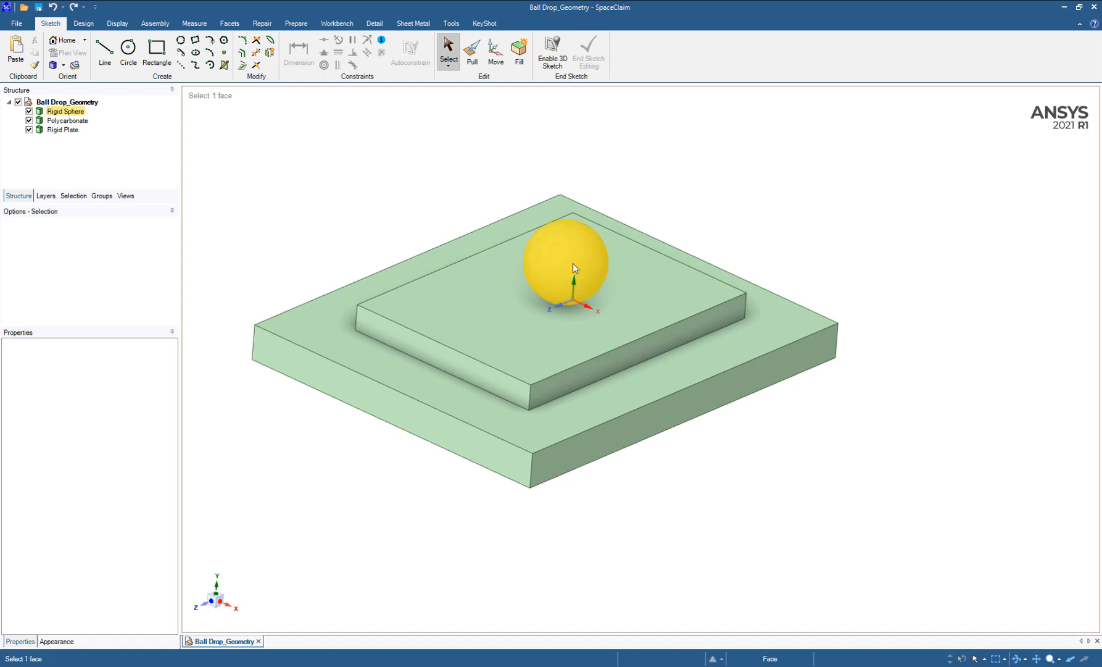
left_click(543, 333)
left_click(386, 419)
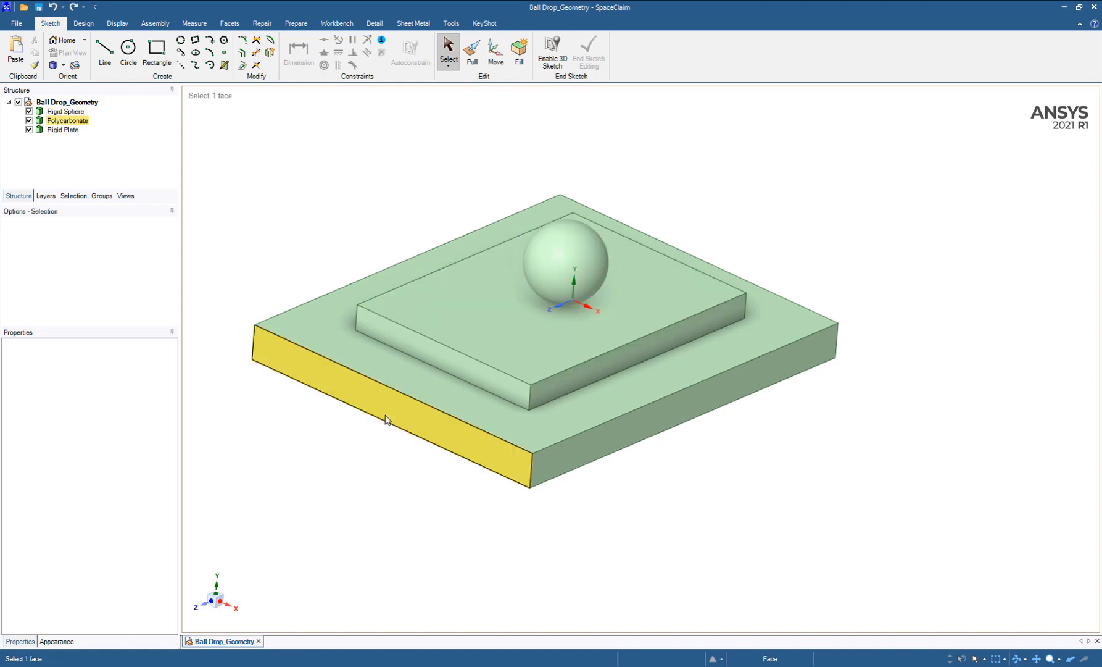
key("Escape")
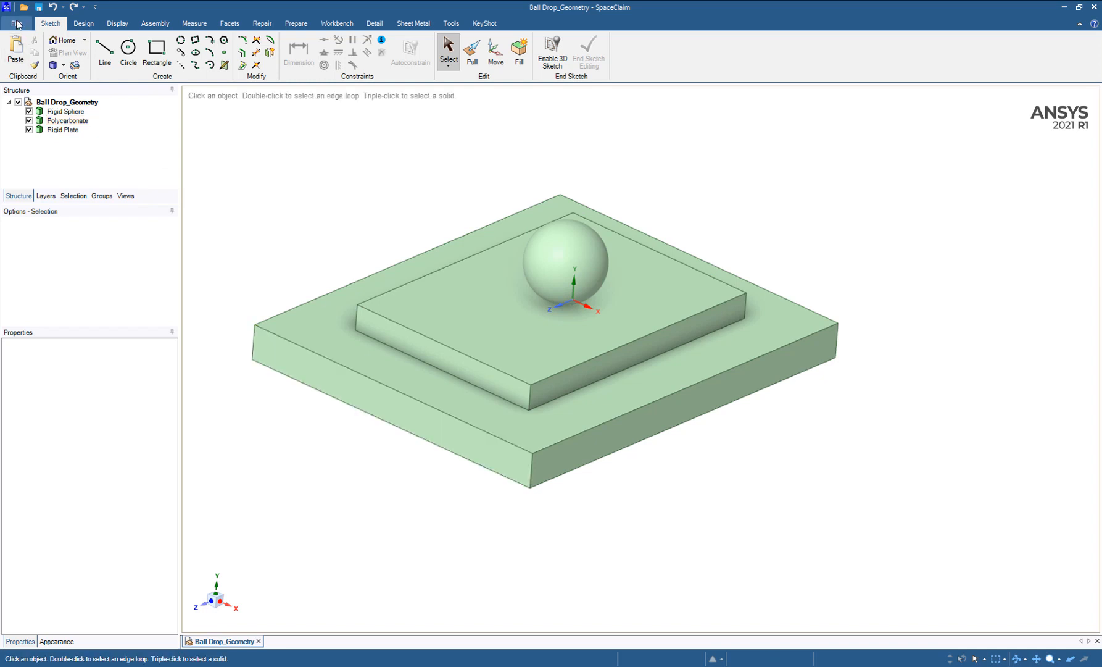
Step: Switch to LS-PrePost and import the STEP file Ball Drop_Geometry.stp with the unit specified as mm
left_click(611, 665)
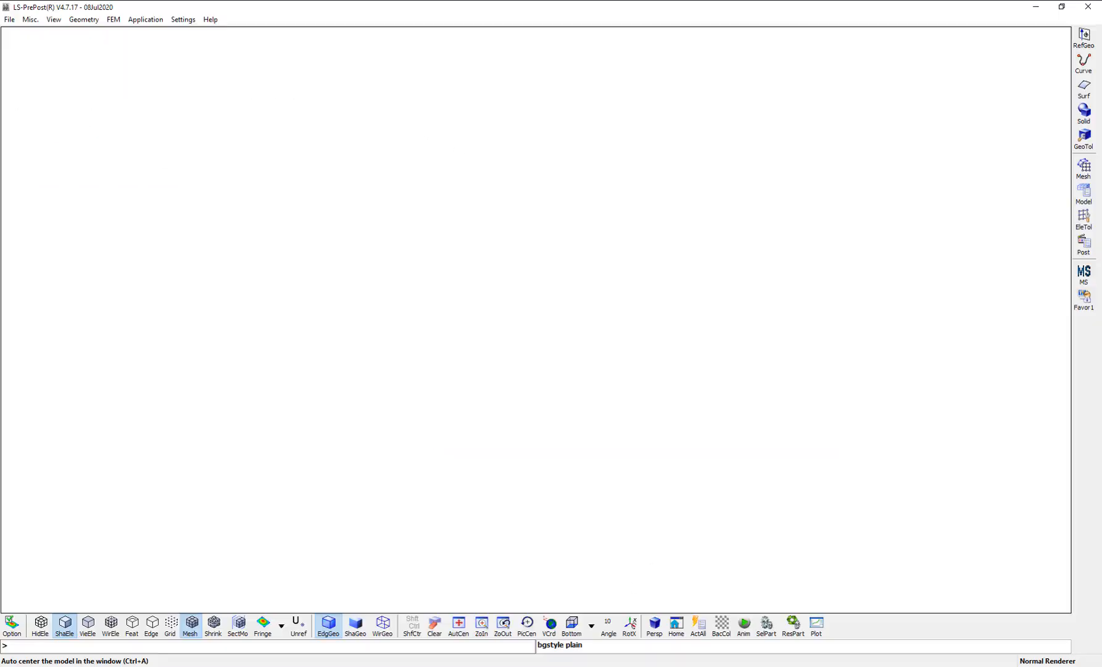
left_click(10, 21)
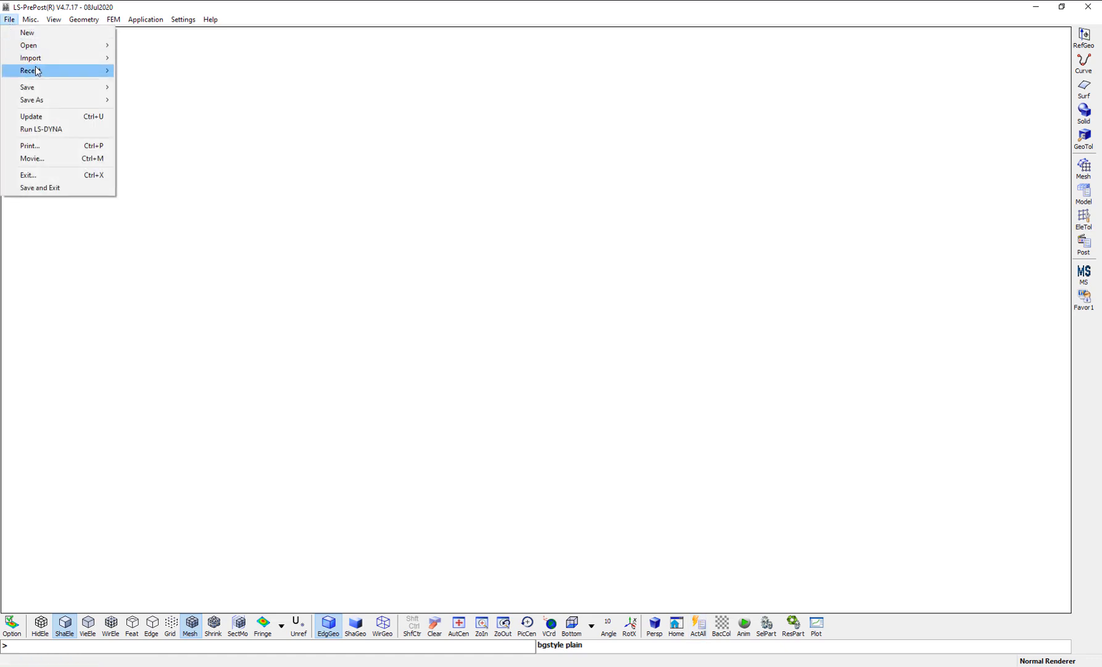
mouse_move(36, 59)
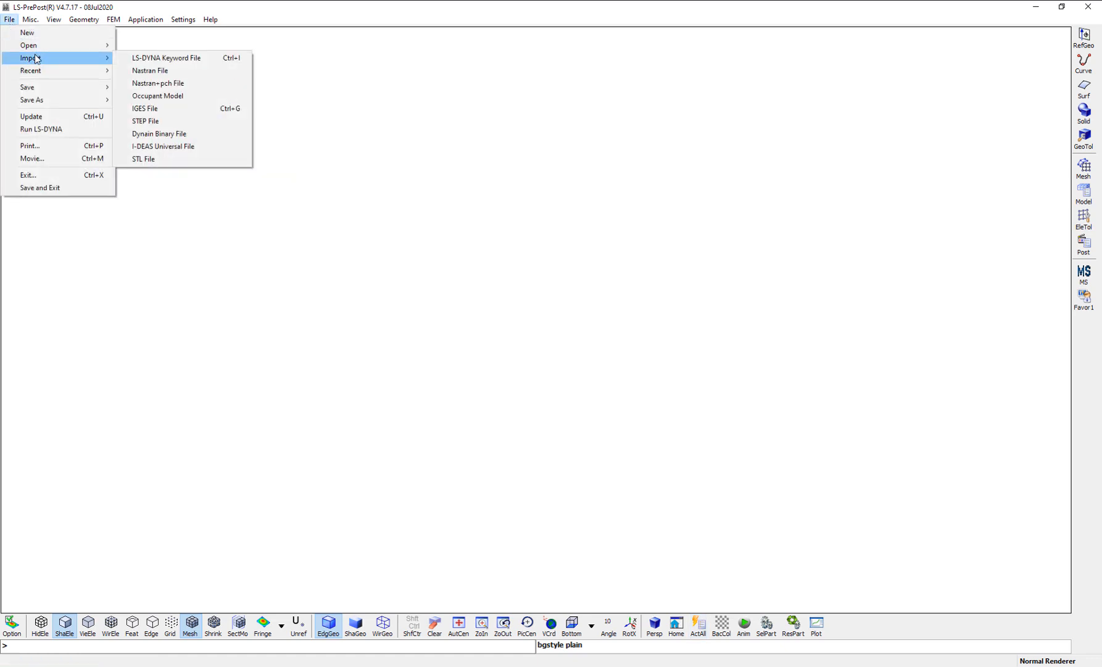
left_click(146, 121)
left_click(177, 133)
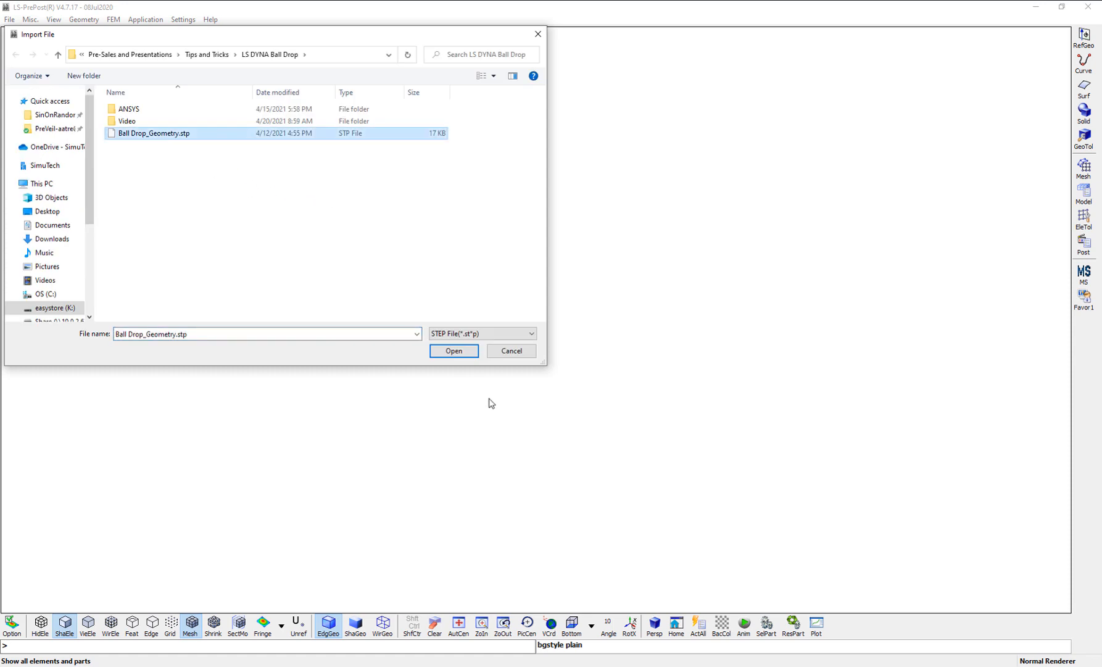
left_click(452, 351)
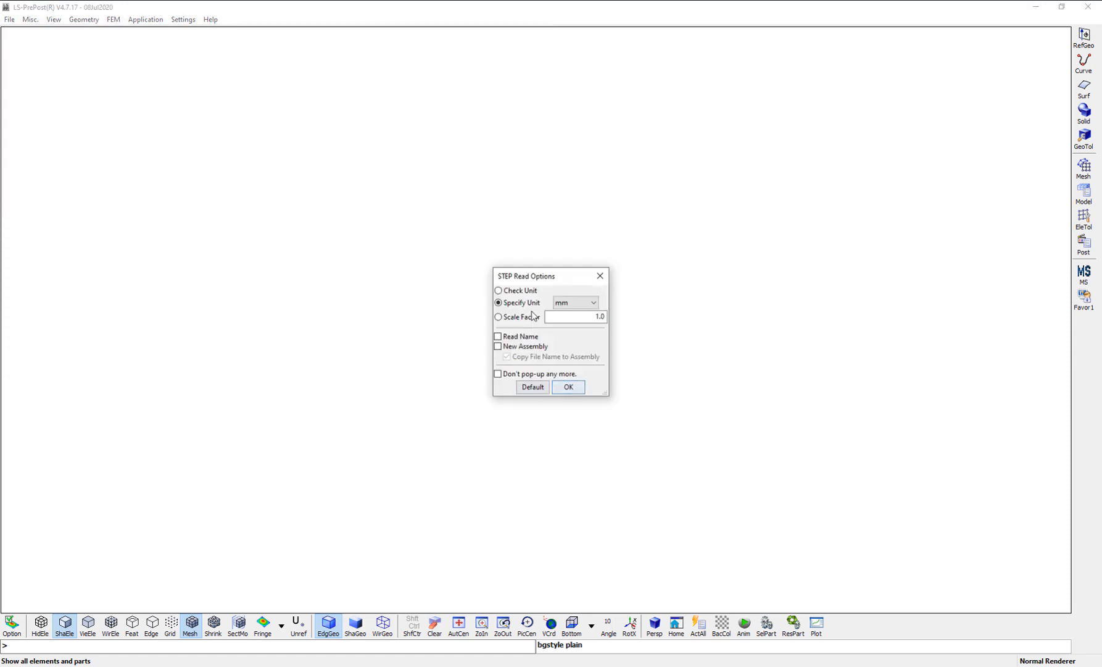
left_click(569, 387)
scroll(467, 381, "down", 5)
left_click_drag(463, 377, 532, 112, "shift")
left_click_drag(431, 340, 396, 246, "shift")
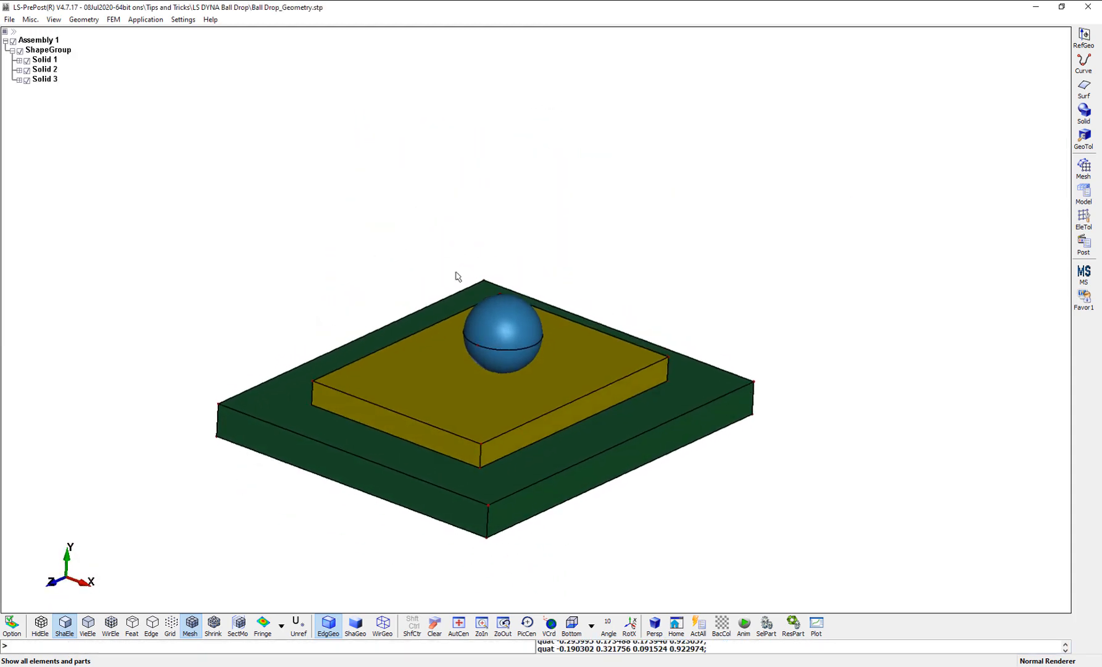
Step: Mesh the two plates automatically with the Solid Mesher at element size 1 and accept the mesh
left_click(113, 19)
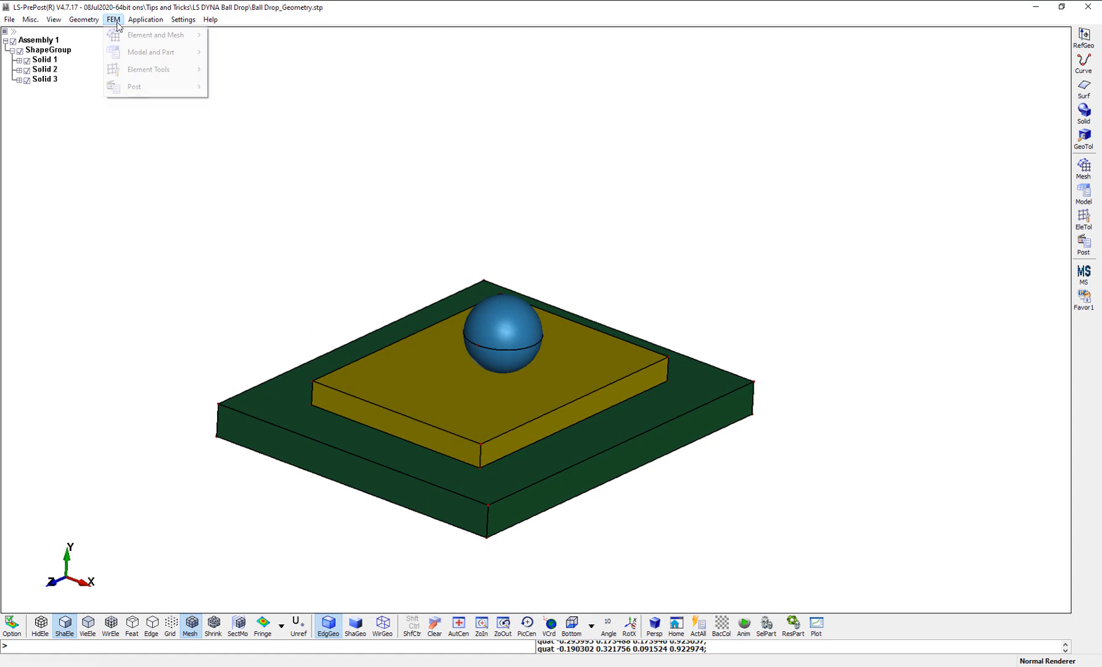
mouse_move(143, 58)
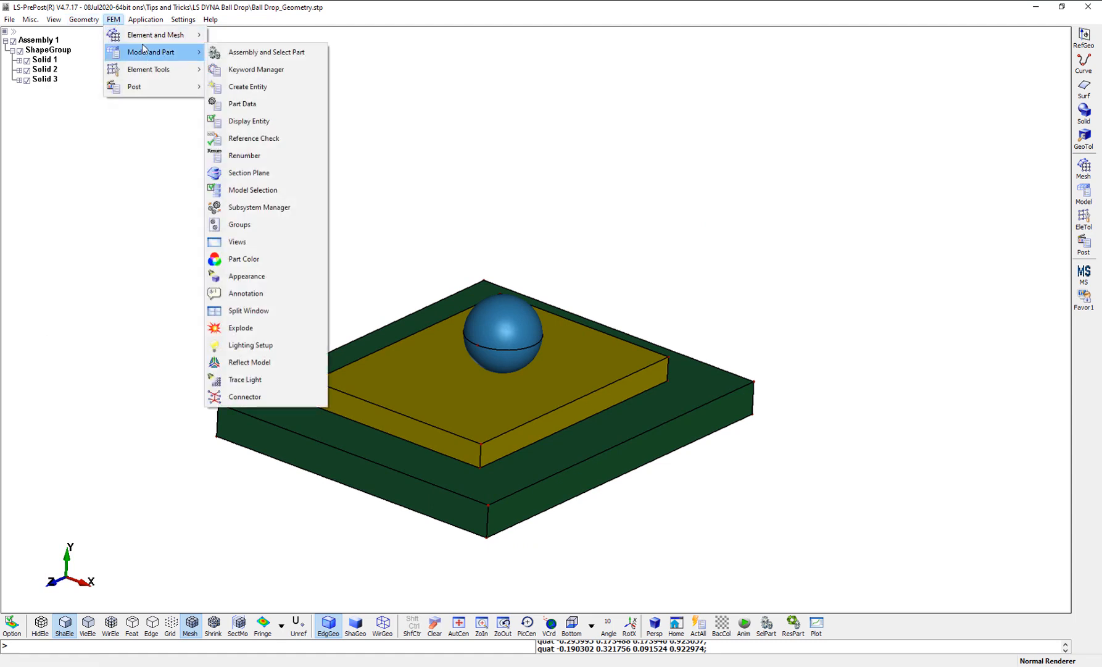
mouse_move(148, 34)
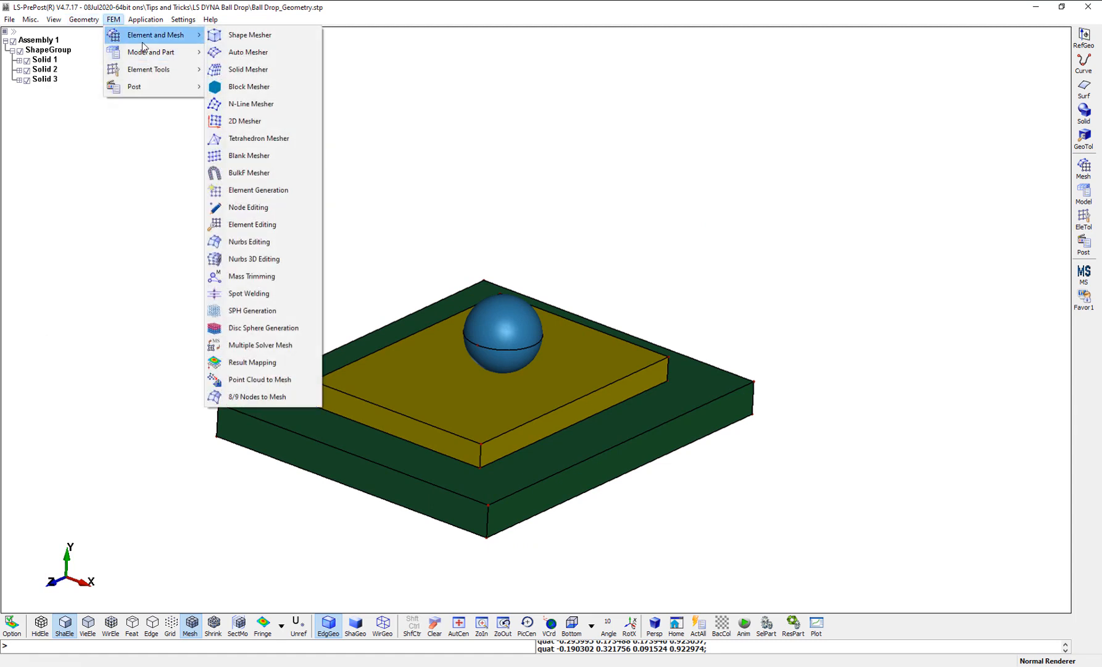
left_click(243, 73)
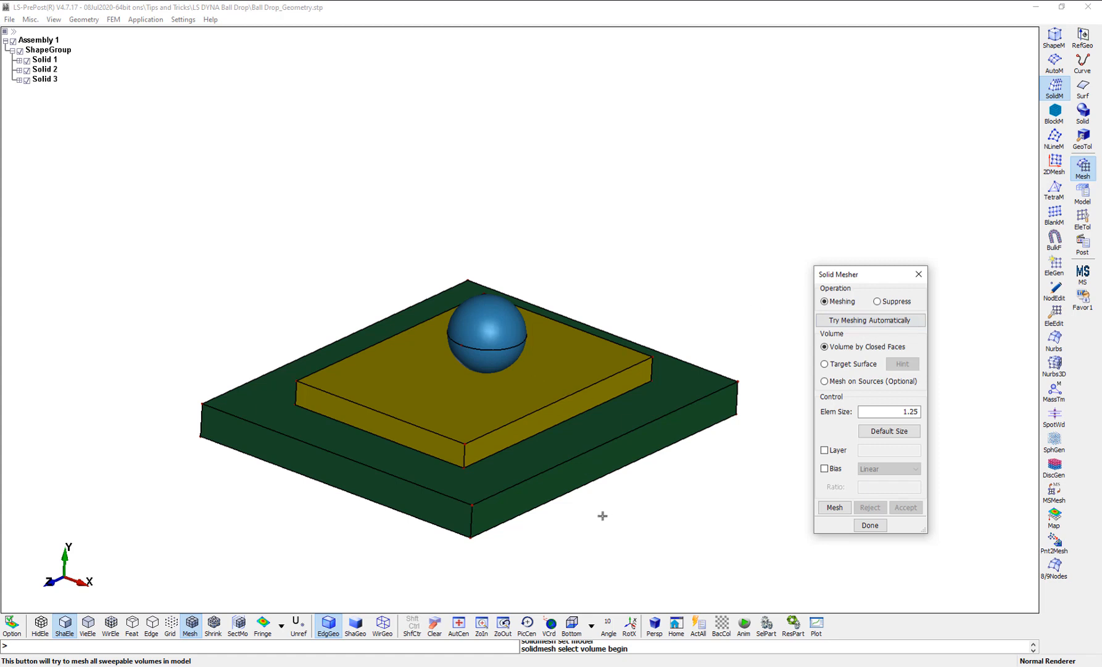
left_click(536, 439)
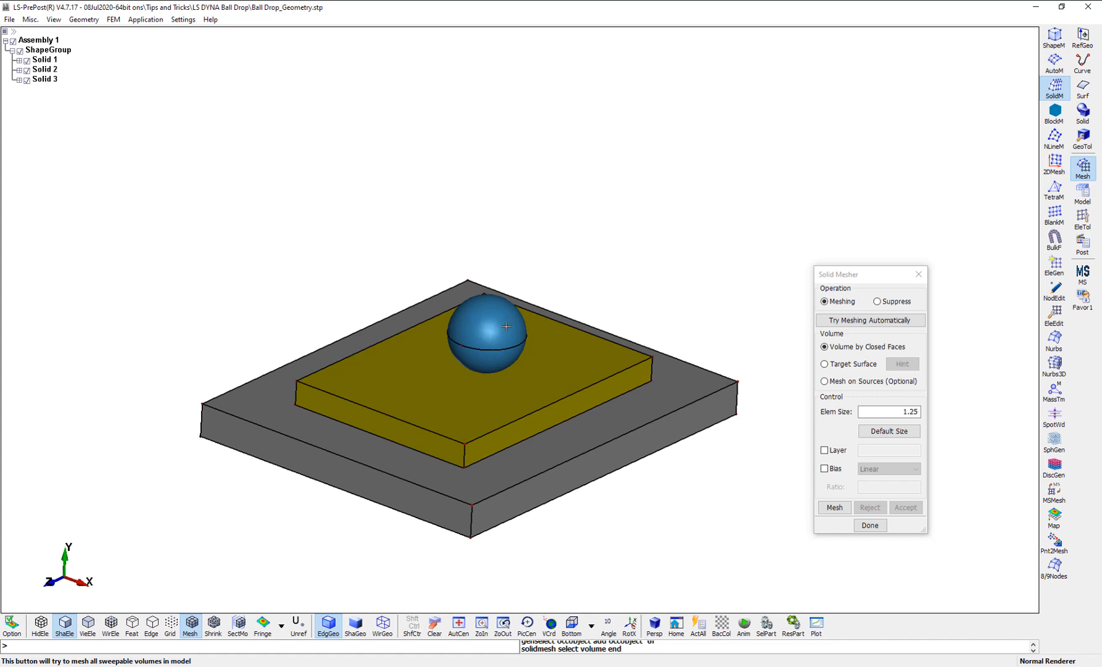
left_click_drag(894, 411, 939, 413)
type("1")
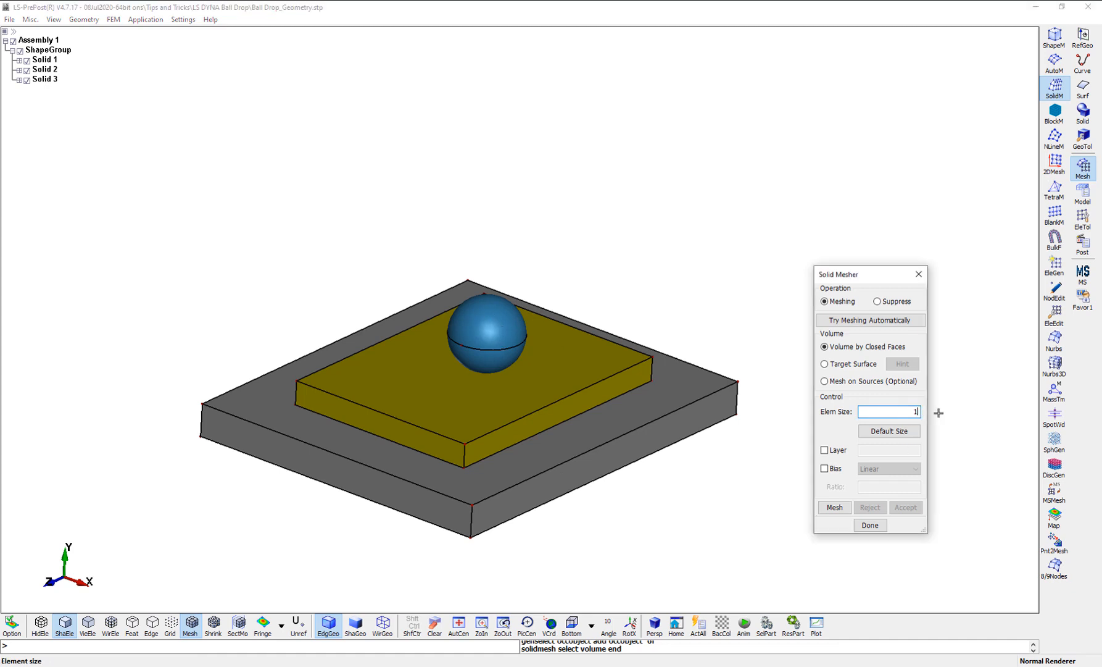
left_click(851, 321)
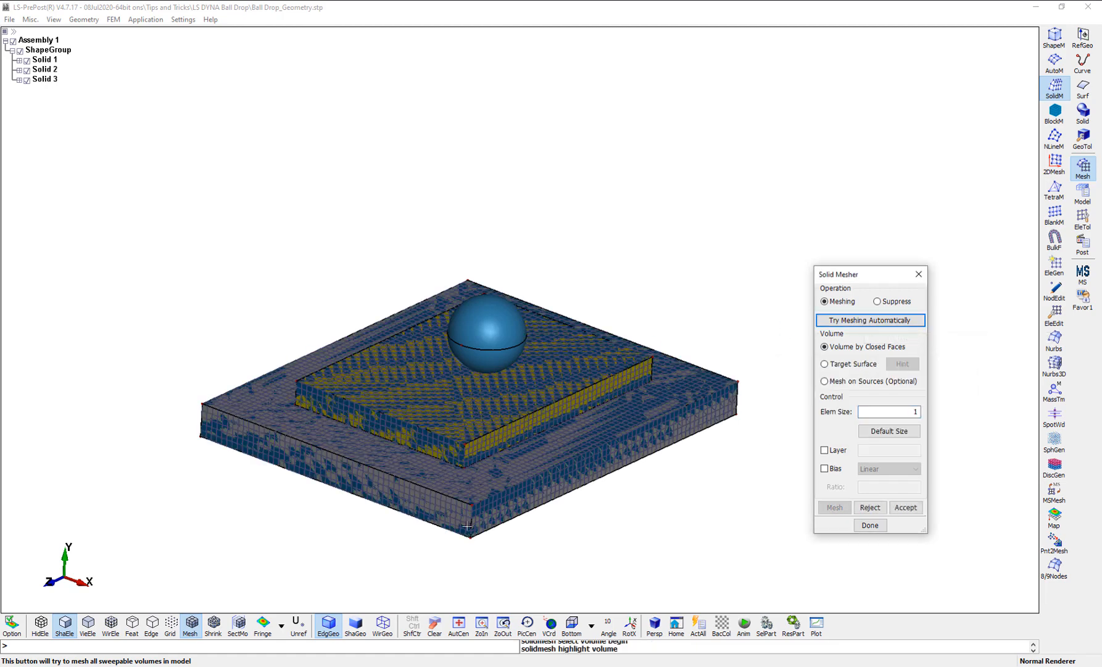
left_click(905, 507)
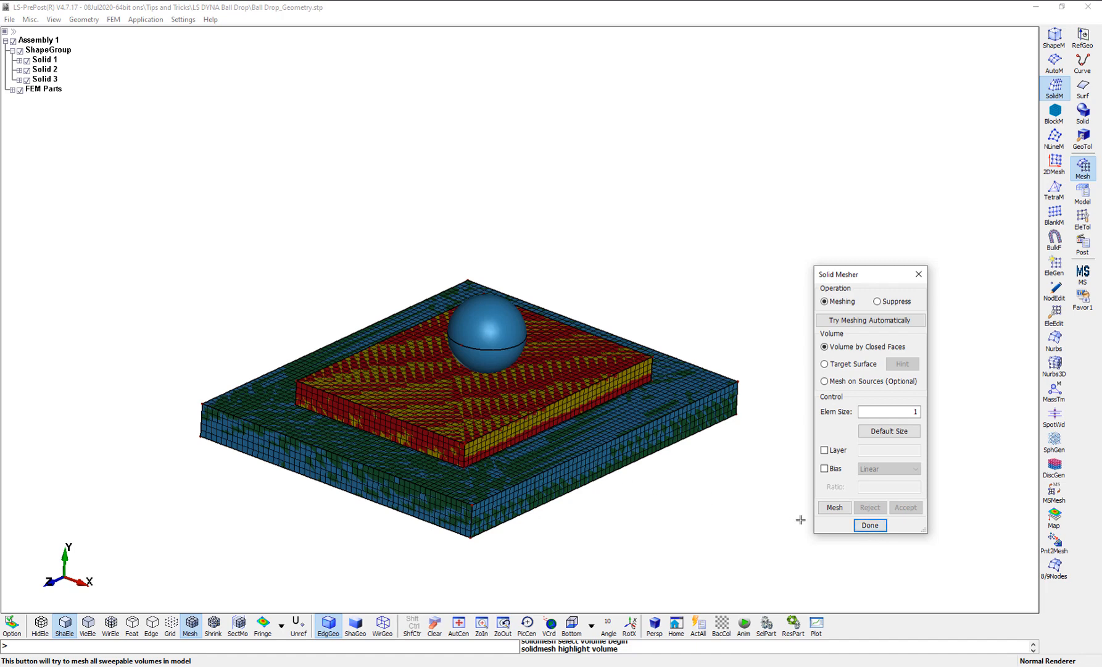
left_click(869, 524)
Step: Shell-mesh both faces of the sphere with the Auto Mesher, enabling Connect Boundary Nodes and Mesh Across Suppressed Edges, and accept the mesh
left_click(113, 19)
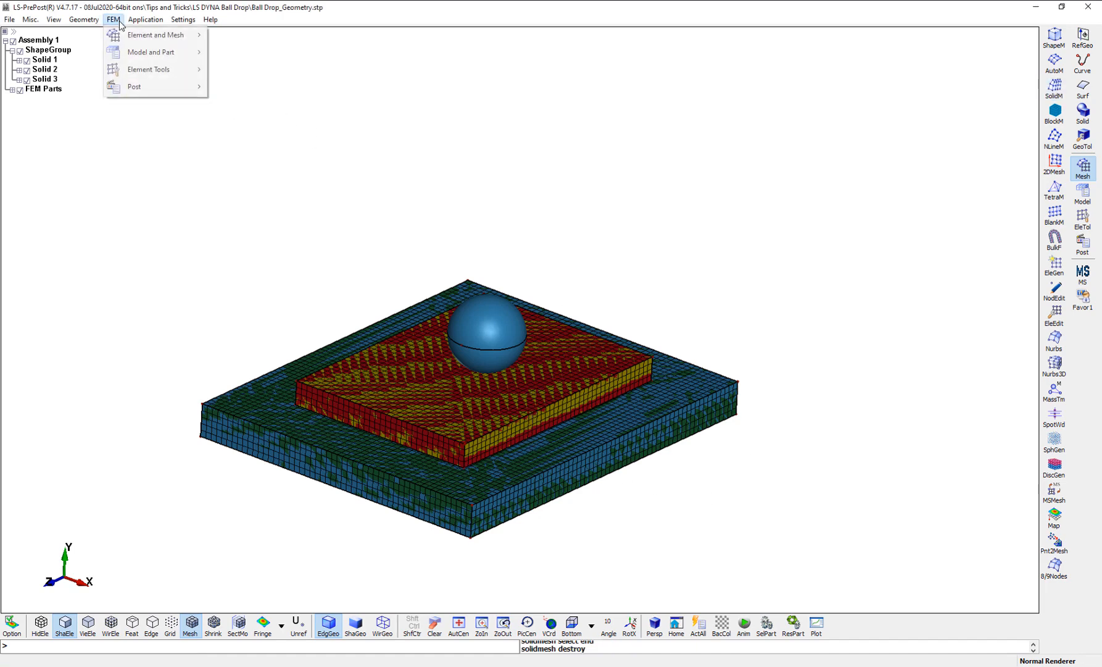
mouse_move(155, 35)
left_click(277, 52)
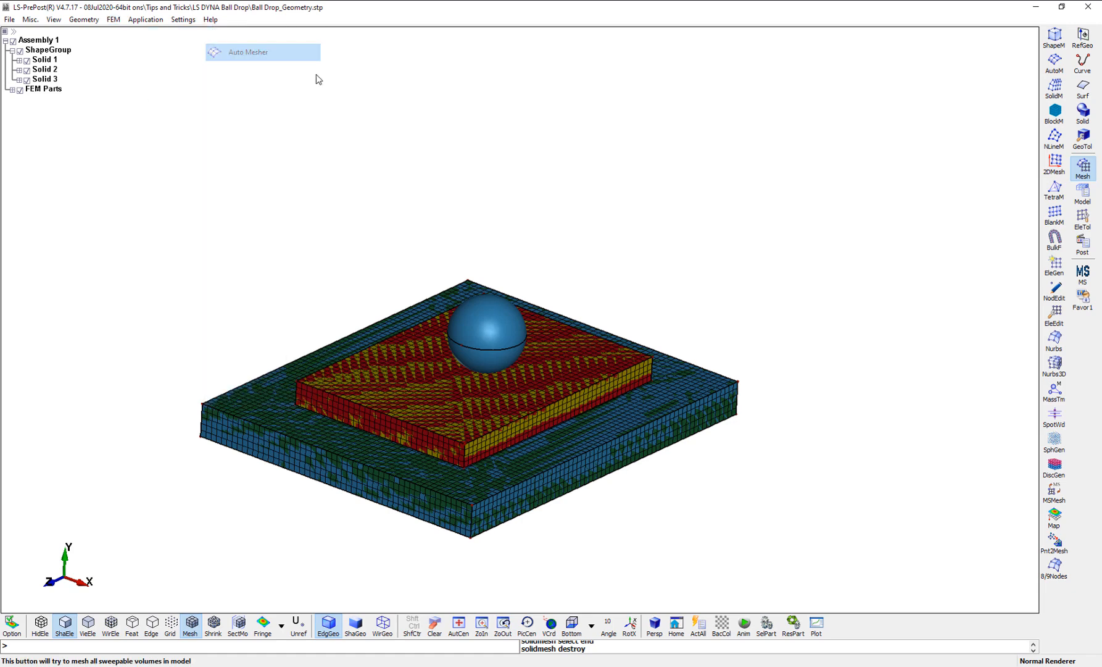
left_click(495, 335)
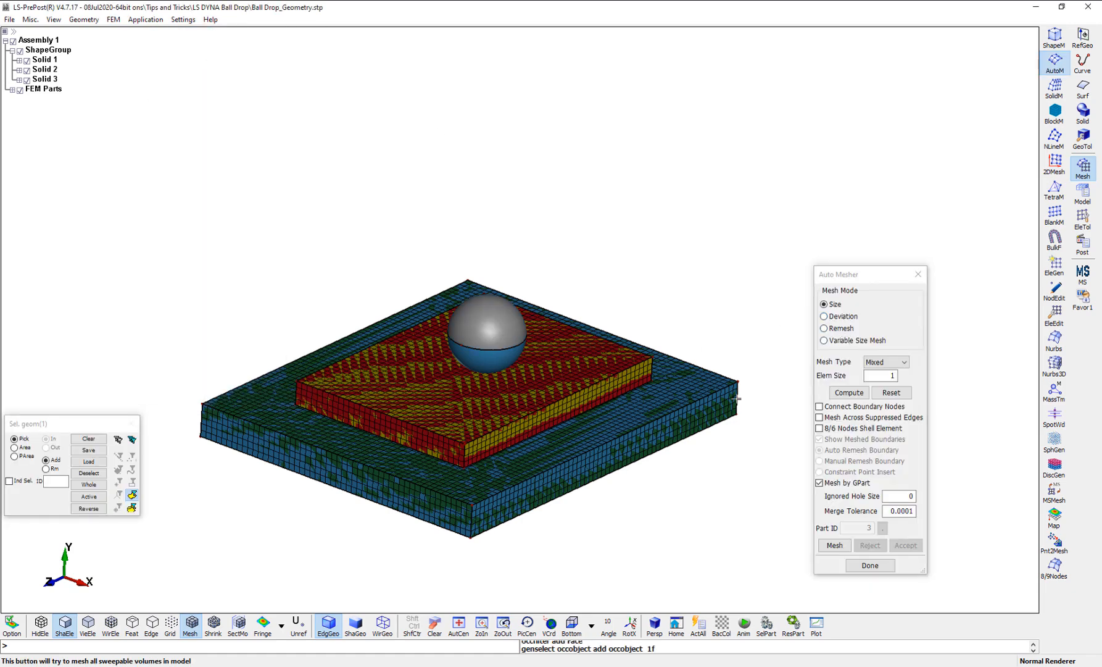
left_click(819, 406)
left_click(820, 417)
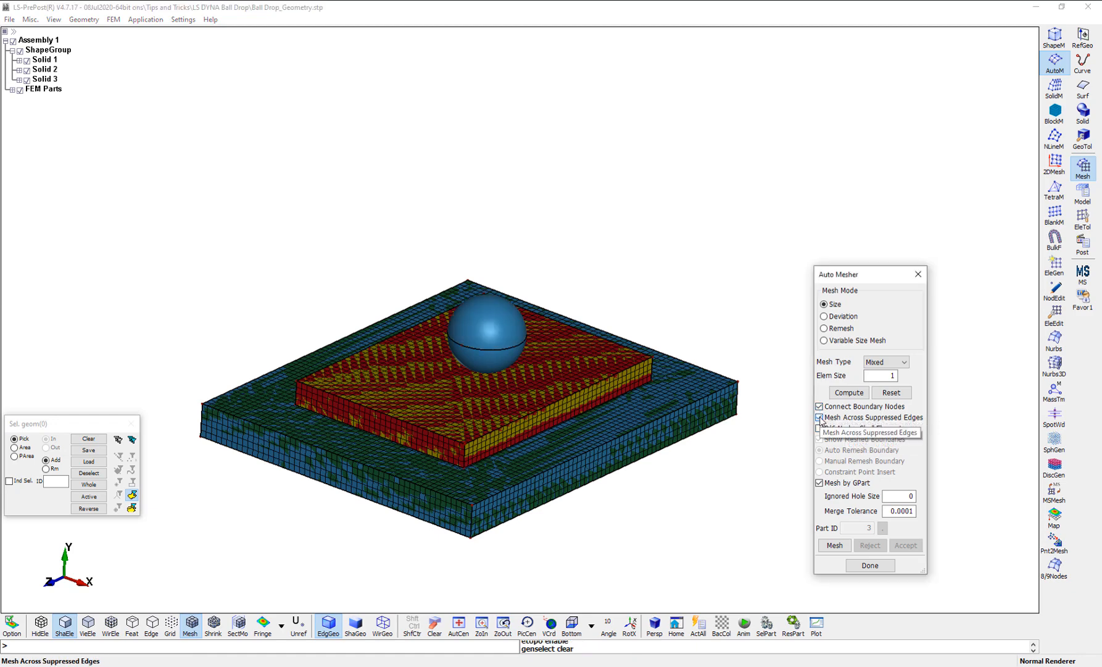
left_click(484, 361)
left_click(484, 361)
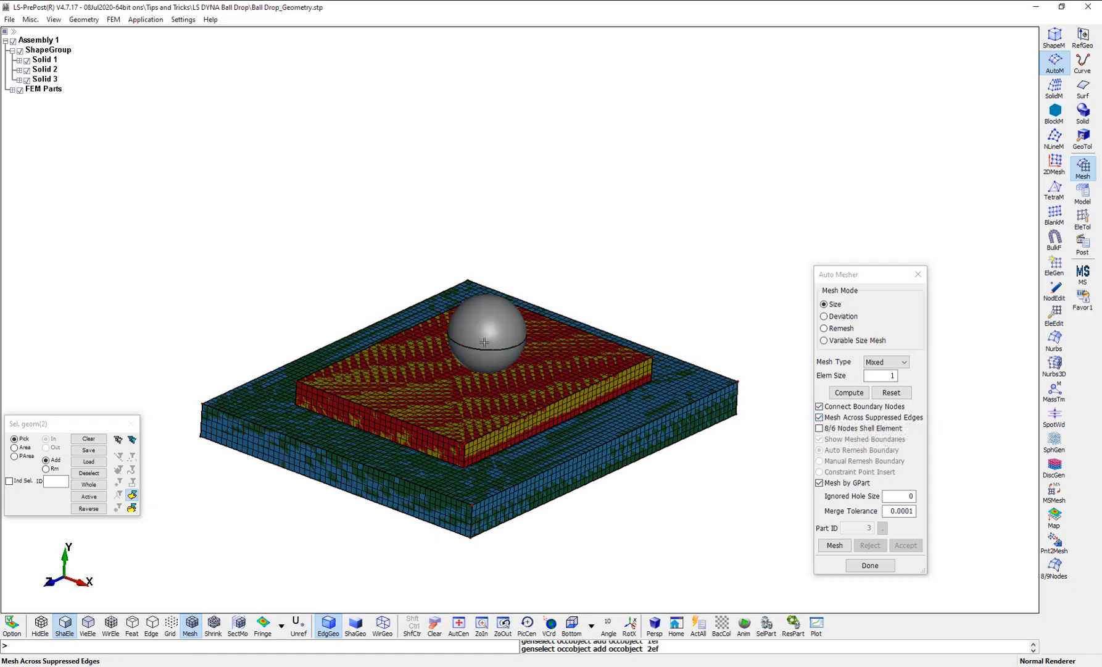
left_click(839, 547)
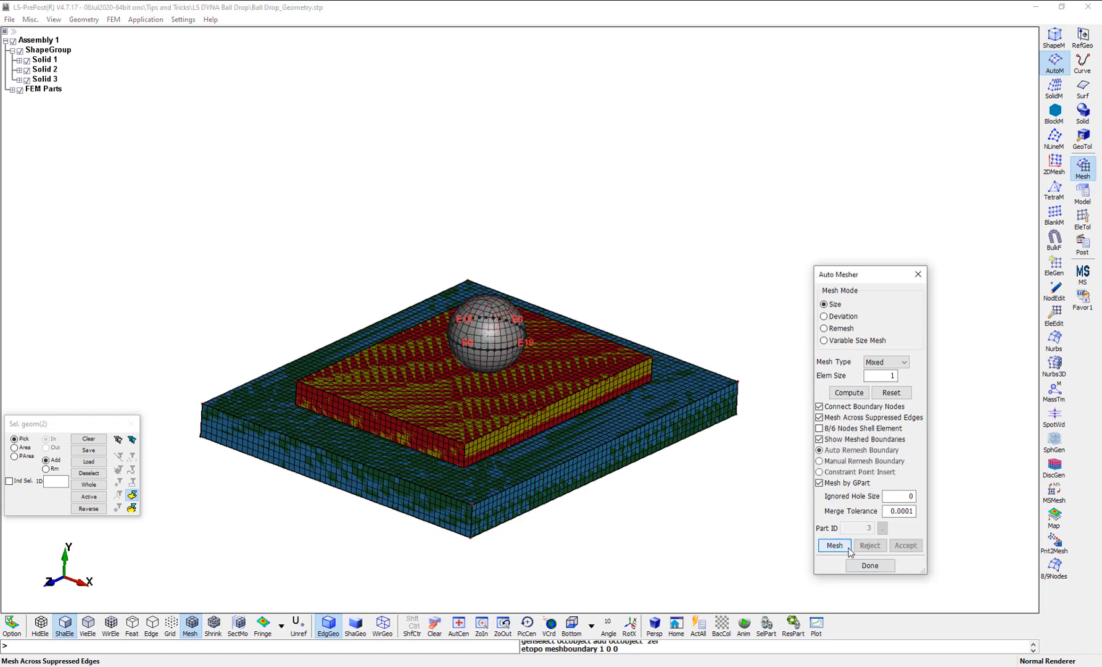
left_click(902, 547)
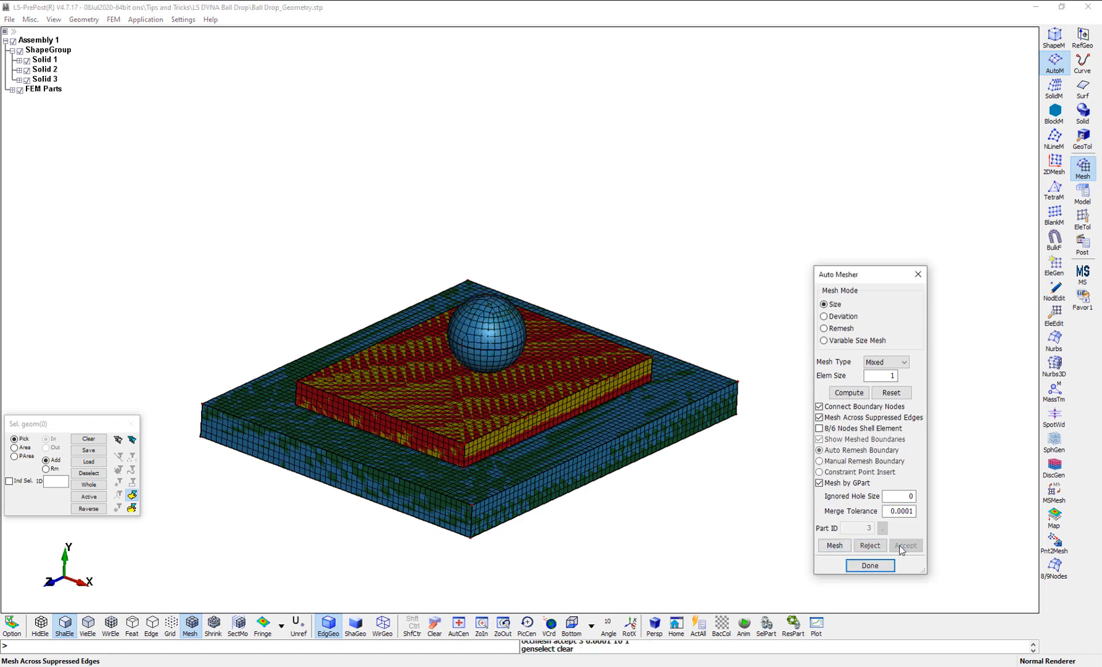
left_click(870, 566)
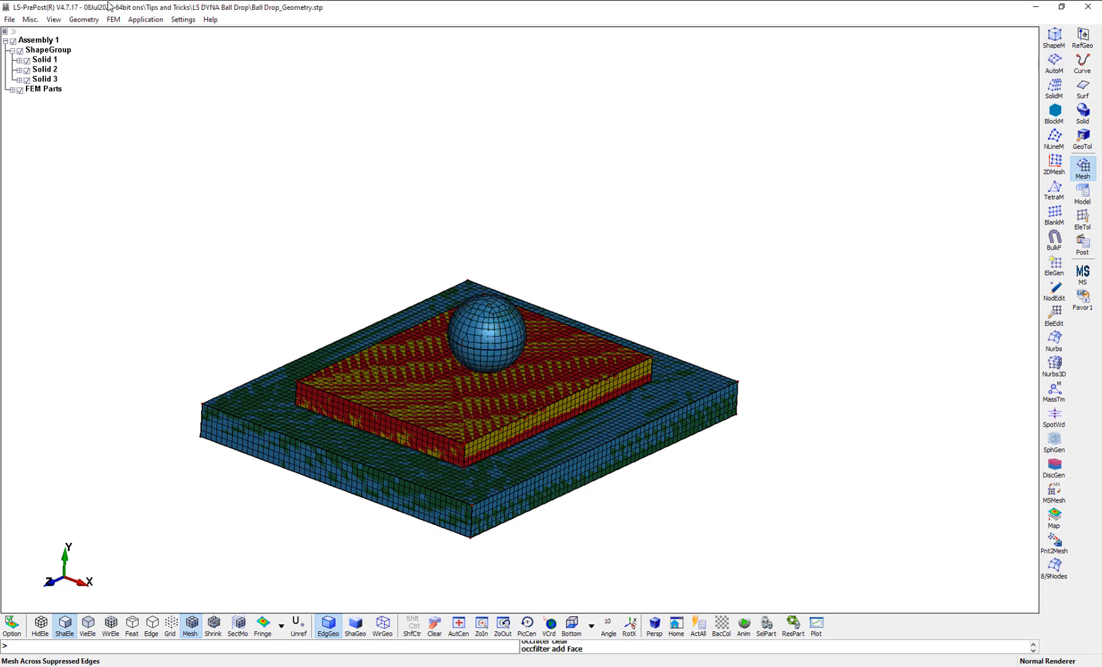
Step: Expand the FEM parts and rename the sphere's shell part 3 as Ball
left_click(13, 90)
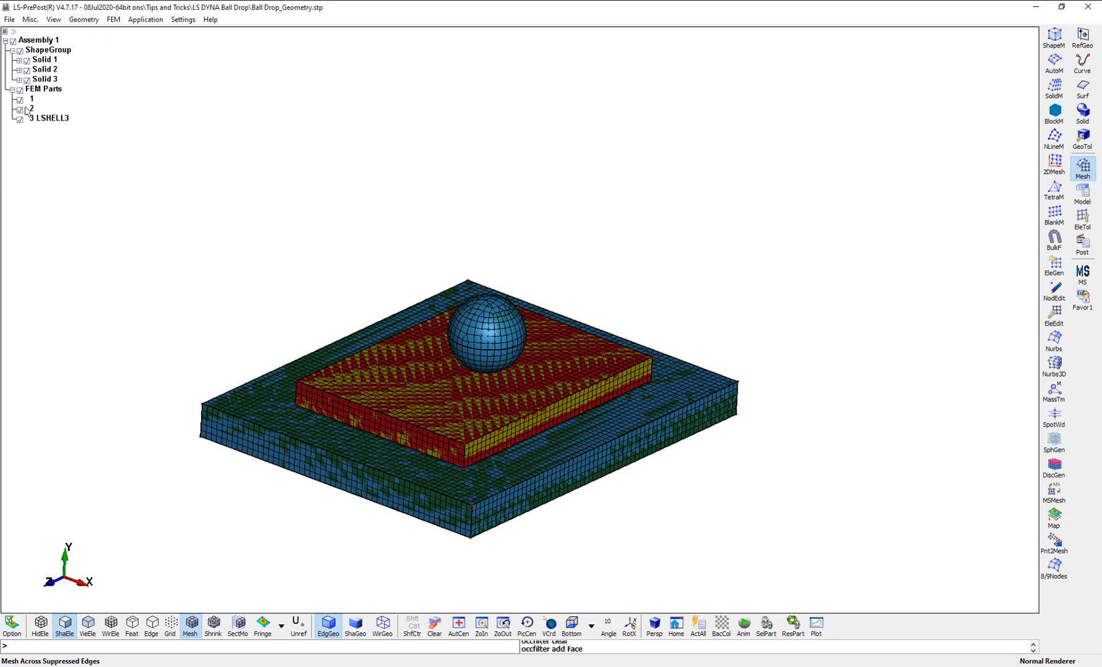
left_click(58, 122)
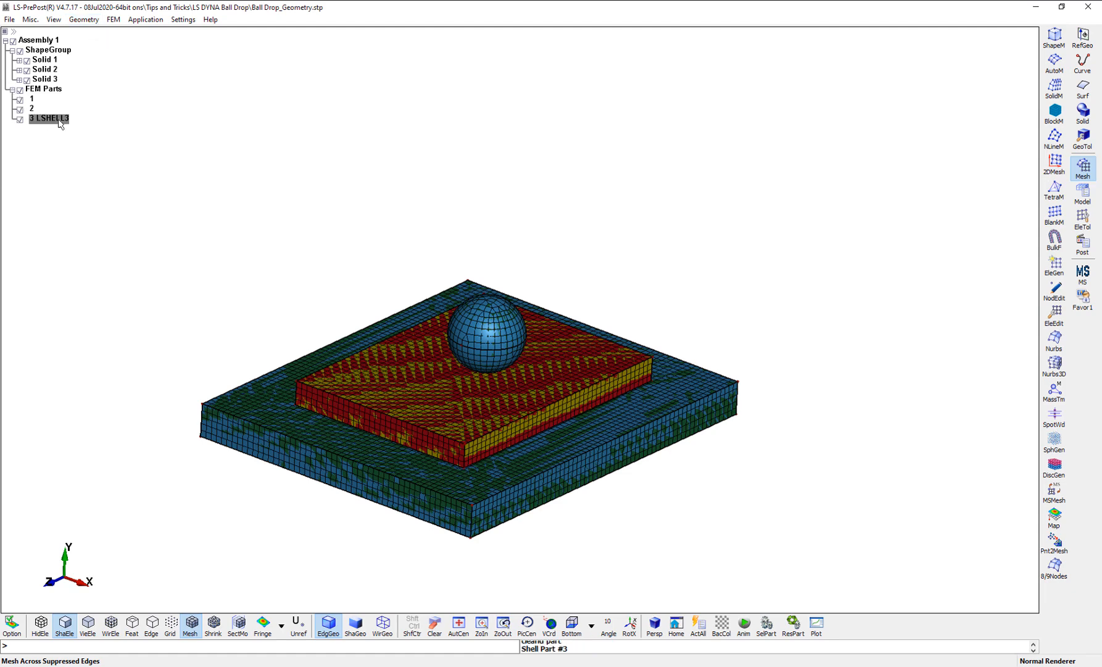
right_click(59, 122)
left_click(94, 186)
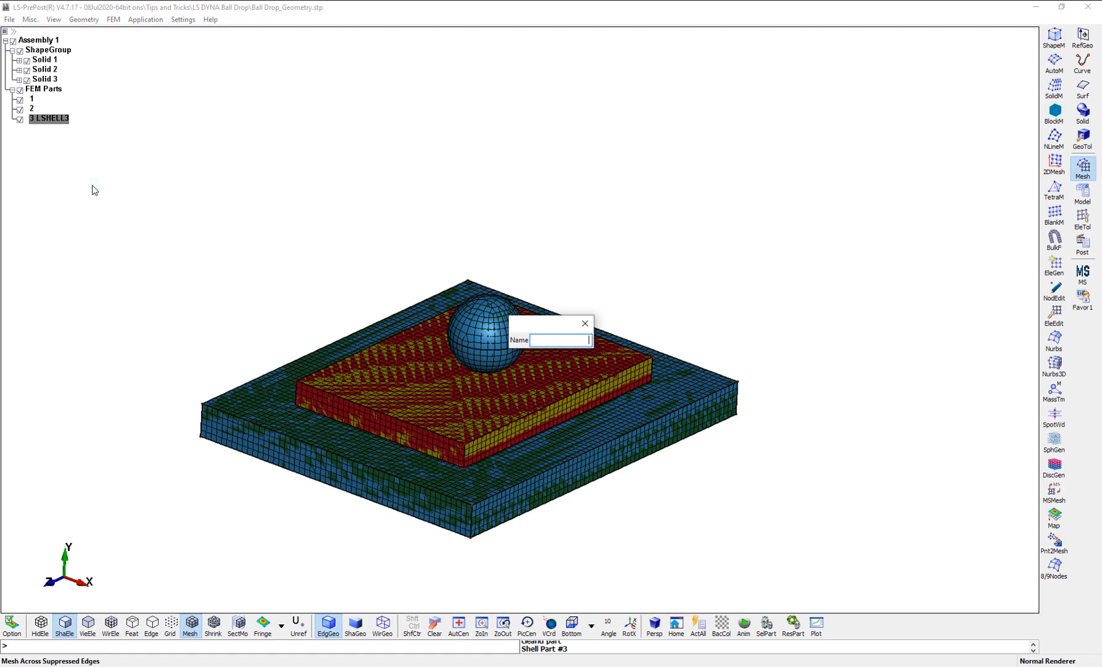
type("Ball")
key("Return")
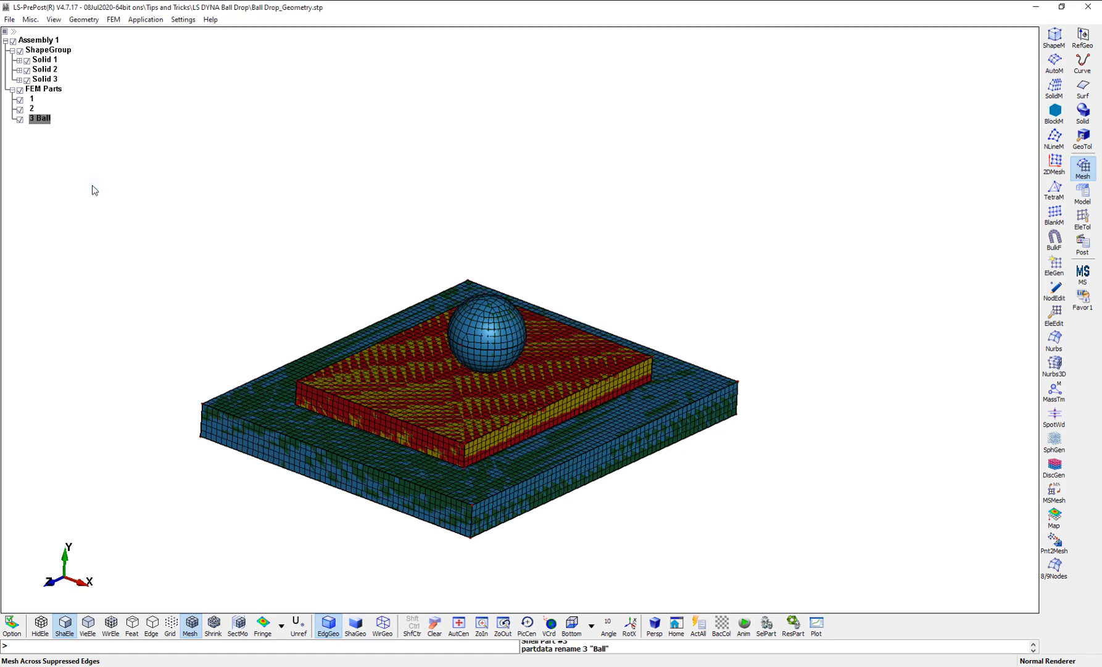
Step: Rename FEM part 2, the large lower plate, as Base
left_click(33, 111)
right_click(34, 111)
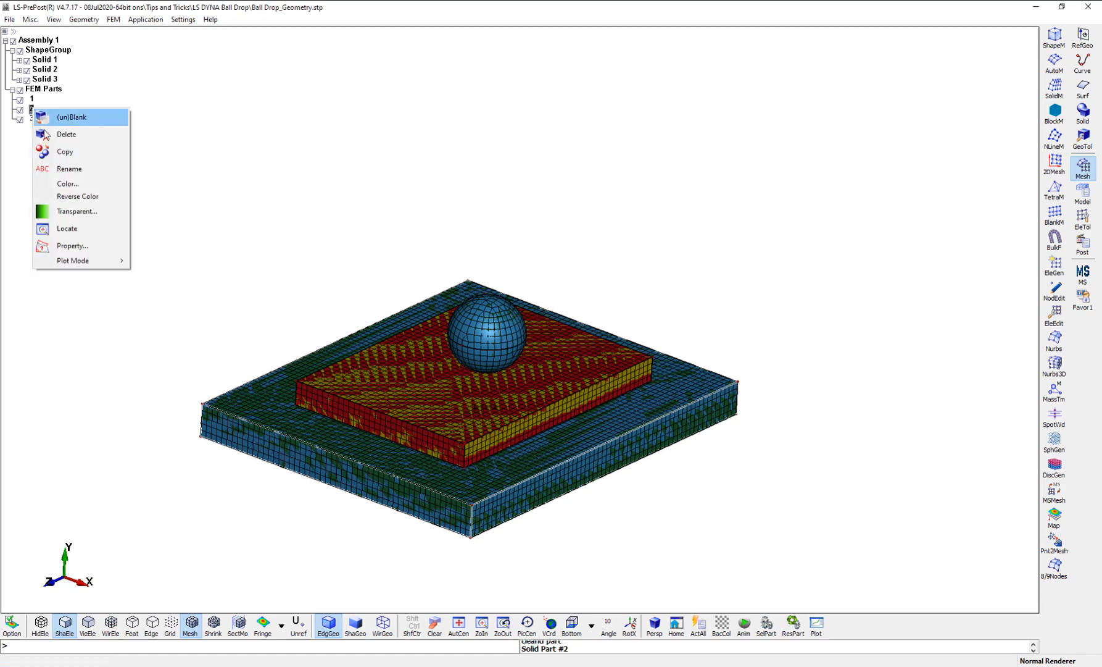
left_click(68, 174)
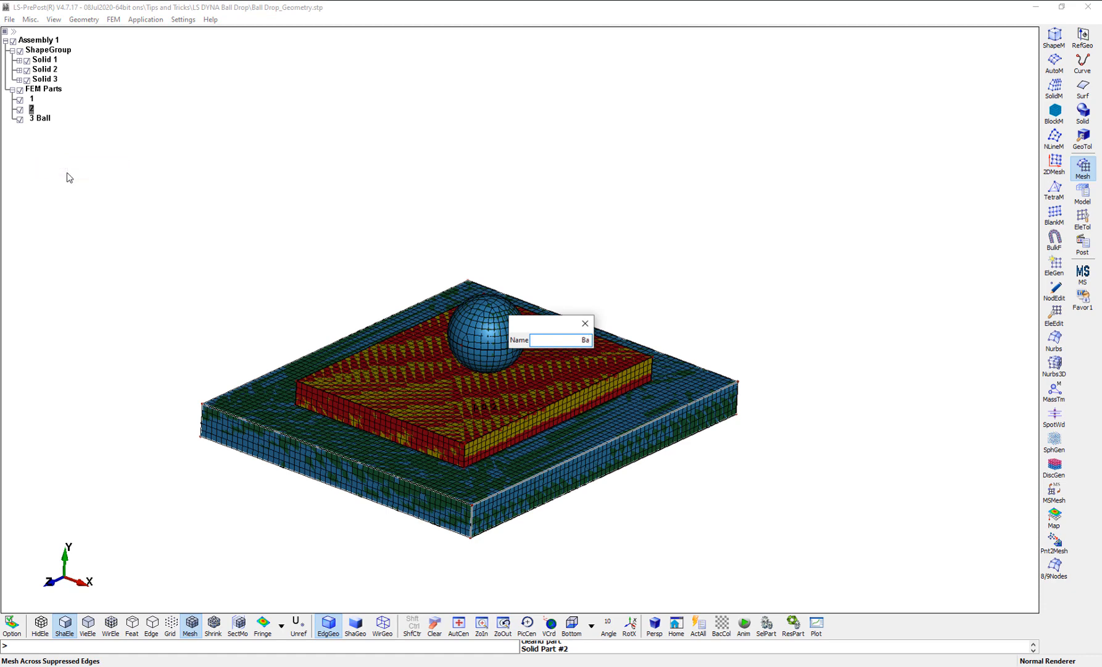
type("Base")
key("Return")
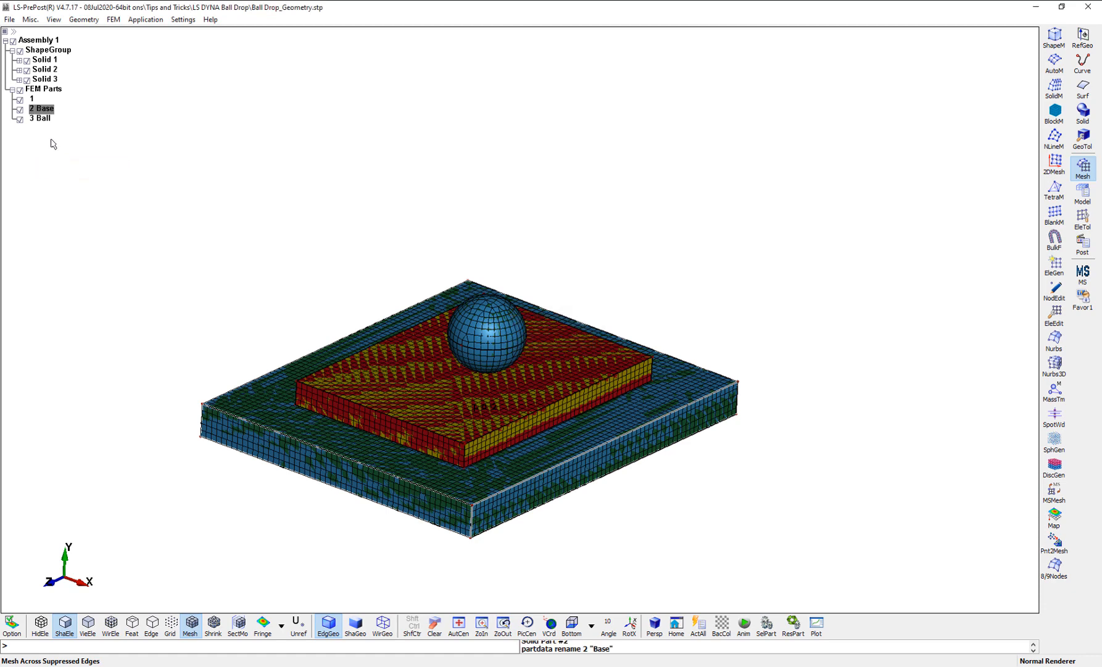
Step: Rename FEM part 1, the smaller upper plate, as PC
left_click(32, 99)
right_click(31, 99)
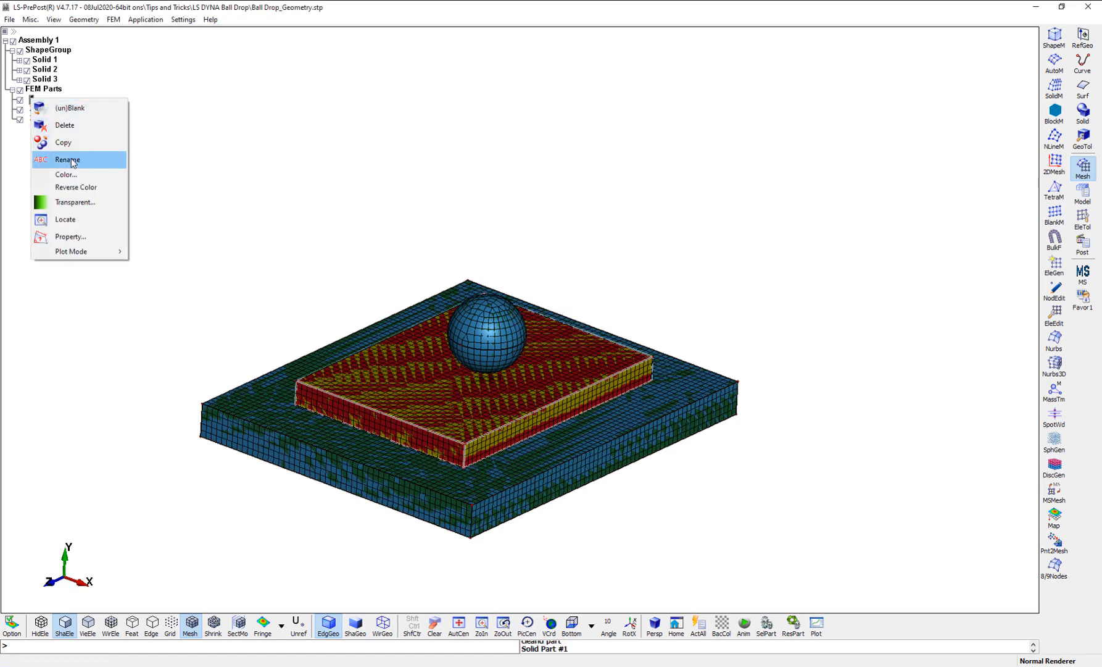
left_click(73, 162)
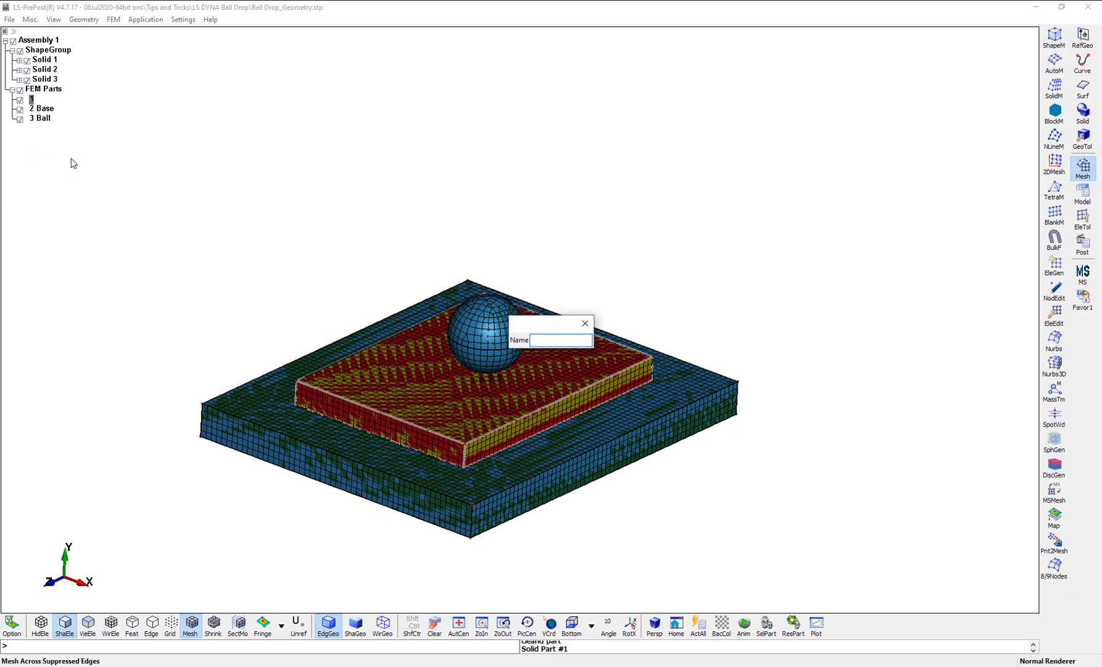
key("Return")
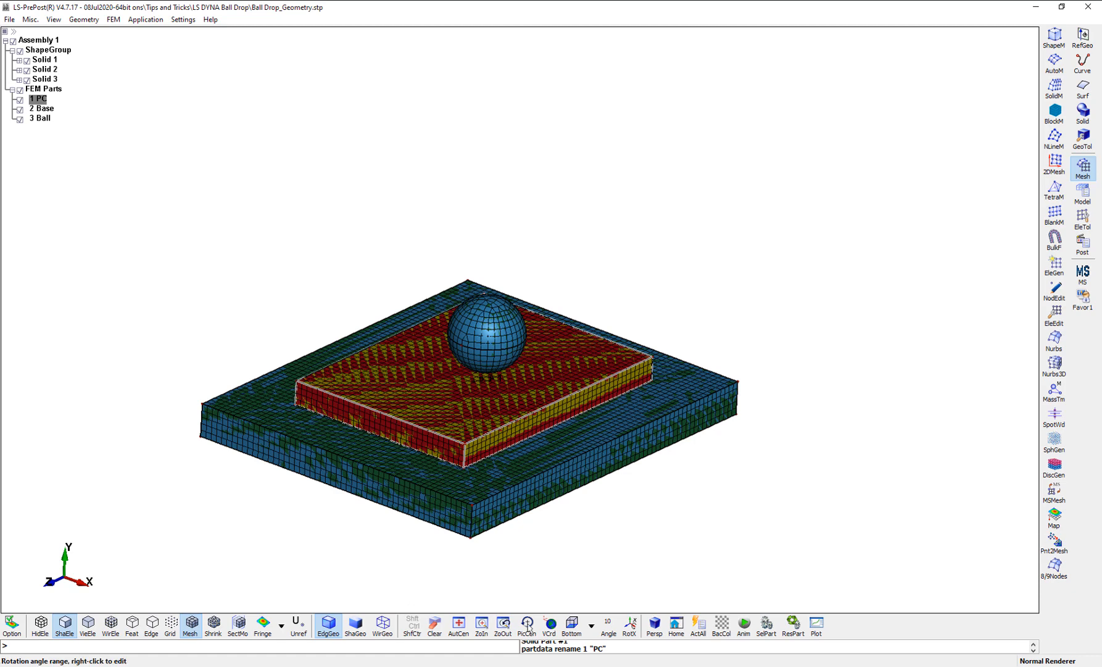
Step: Show the geometry in wireframe and open the Keyword Manager listing all keywords rather than only those in the model
left_click(382, 624)
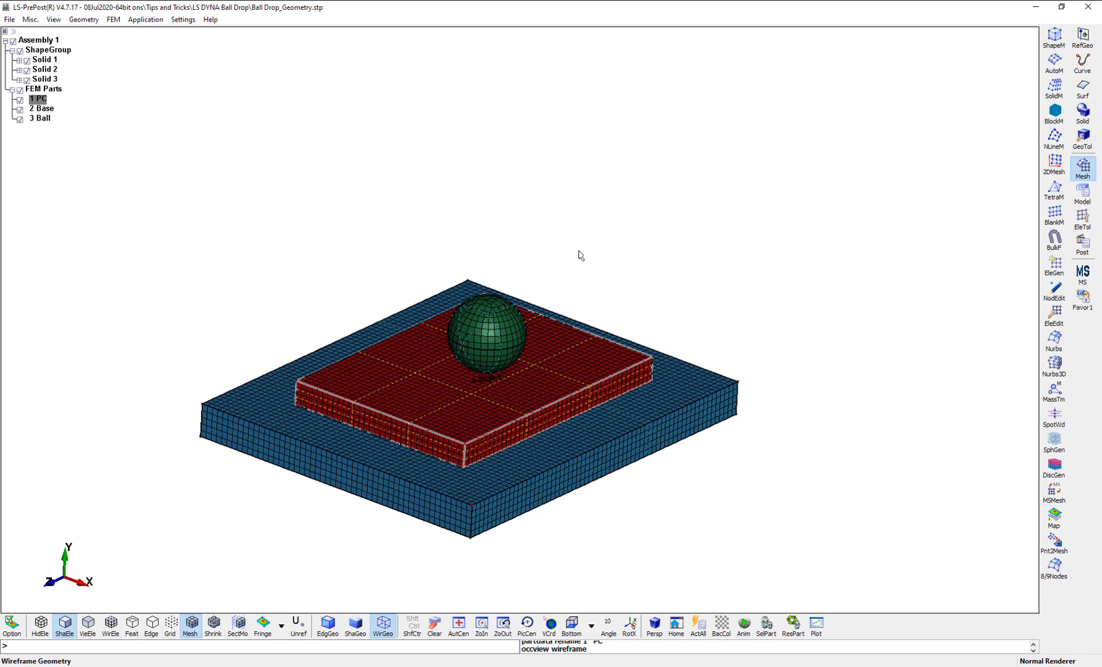
left_click(112, 19)
mouse_move(154, 51)
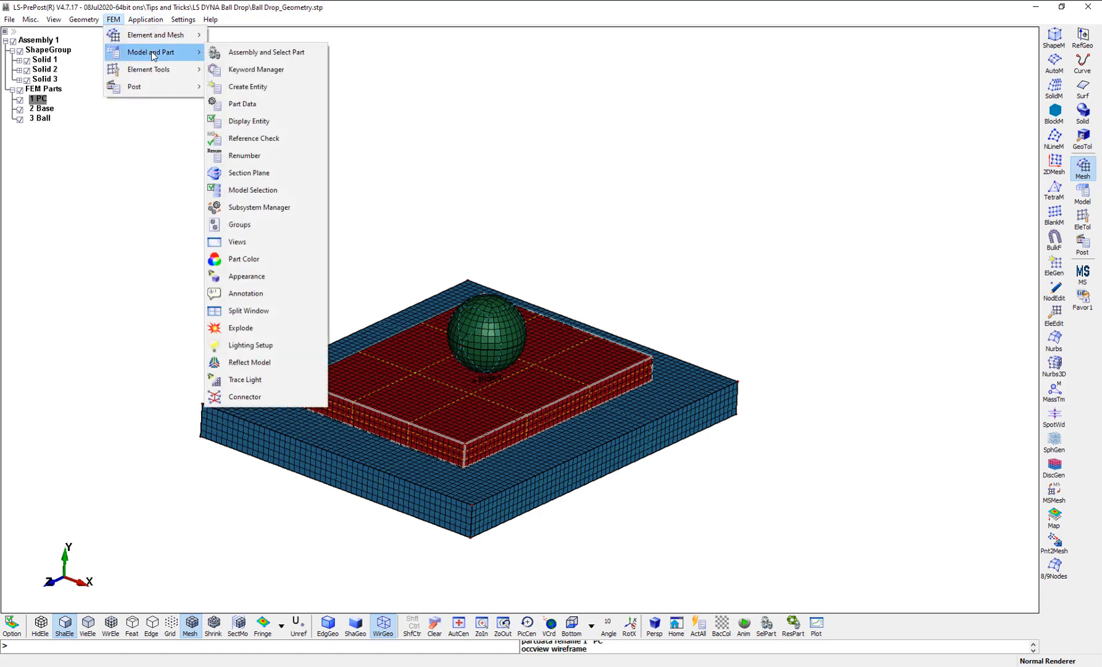
left_click(261, 70)
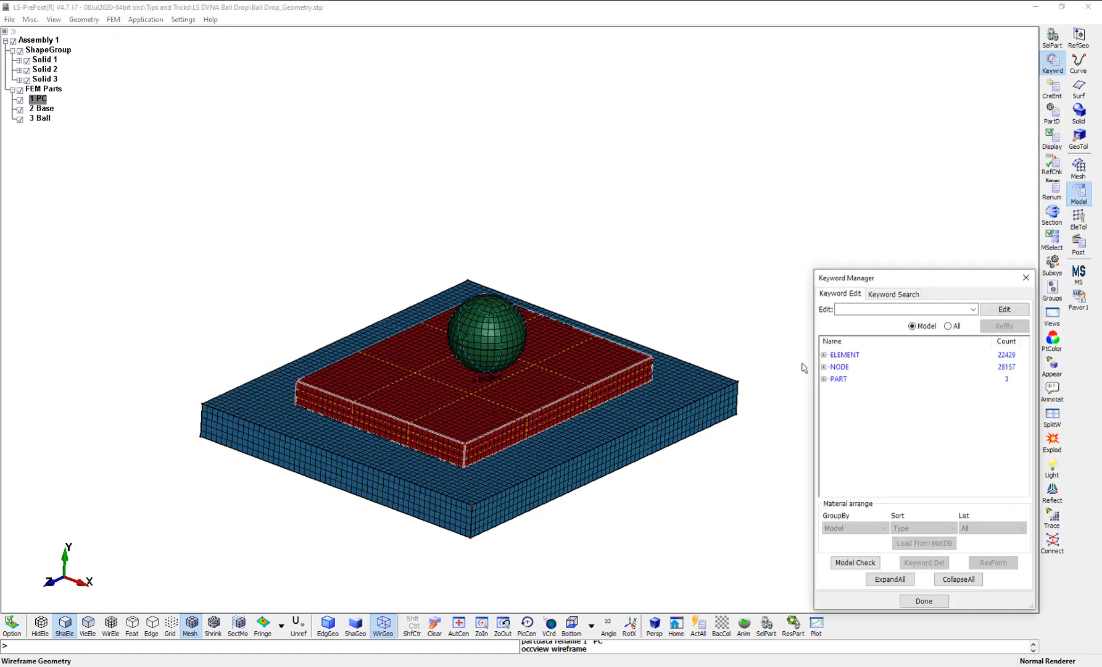
left_click(953, 328)
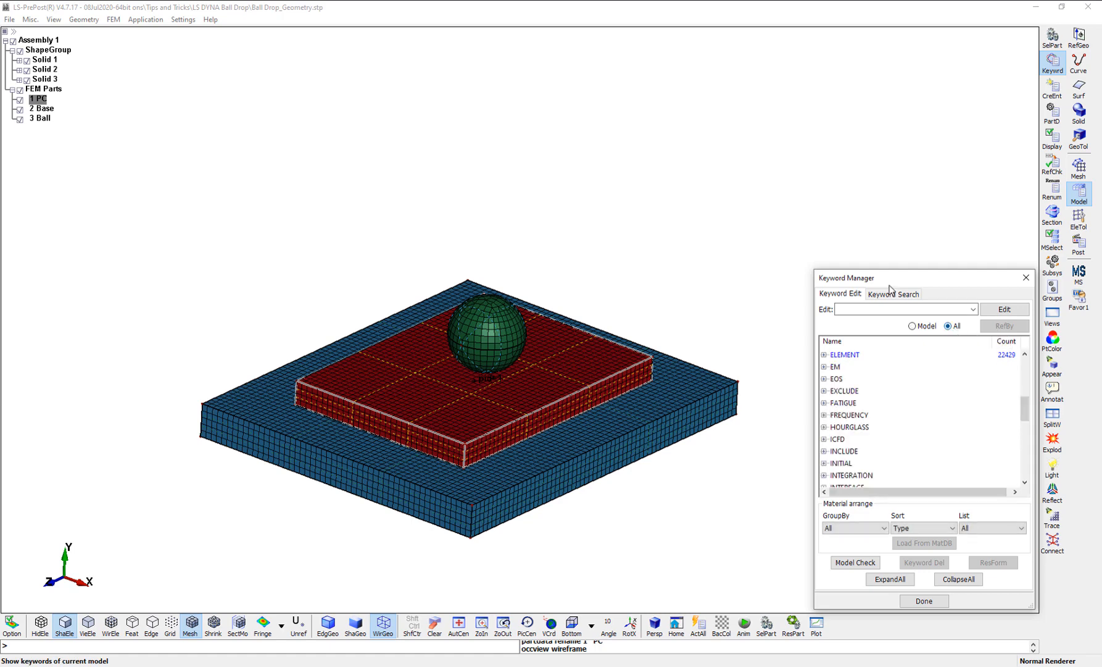
left_click_drag(882, 287, 653, 170)
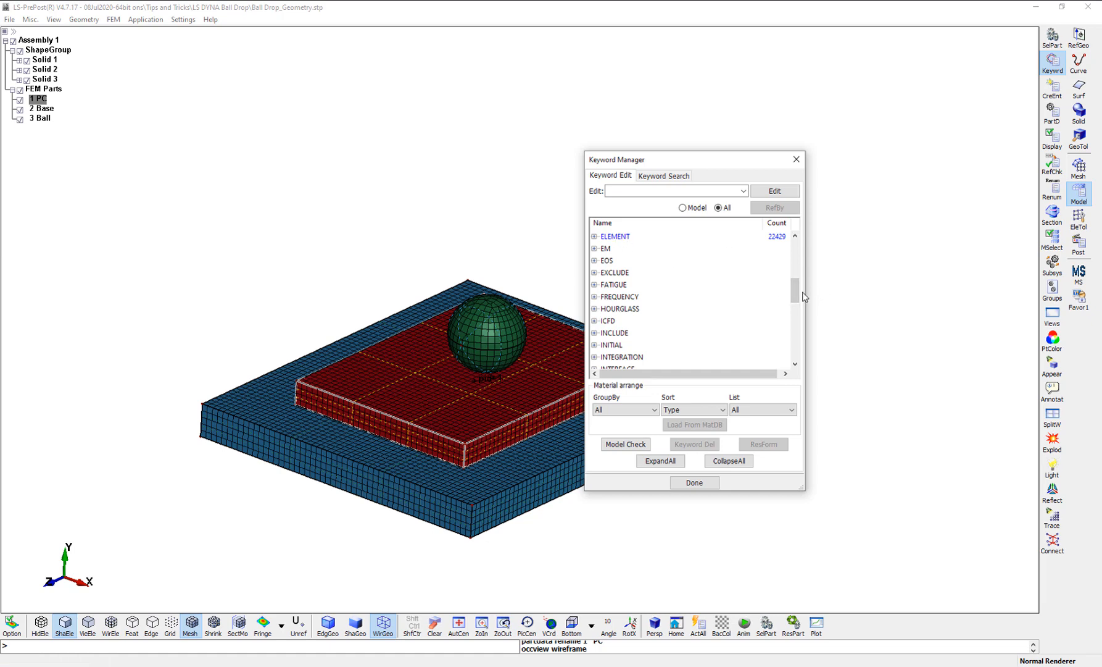
Step: Open a new input form for the MAT keyword 001-ELASTIC
mouse_move(795, 290)
left_mouse_down()
mouse_move(796, 275)
mouse_move(794, 324)
mouse_move(794, 307)
left_mouse_up()
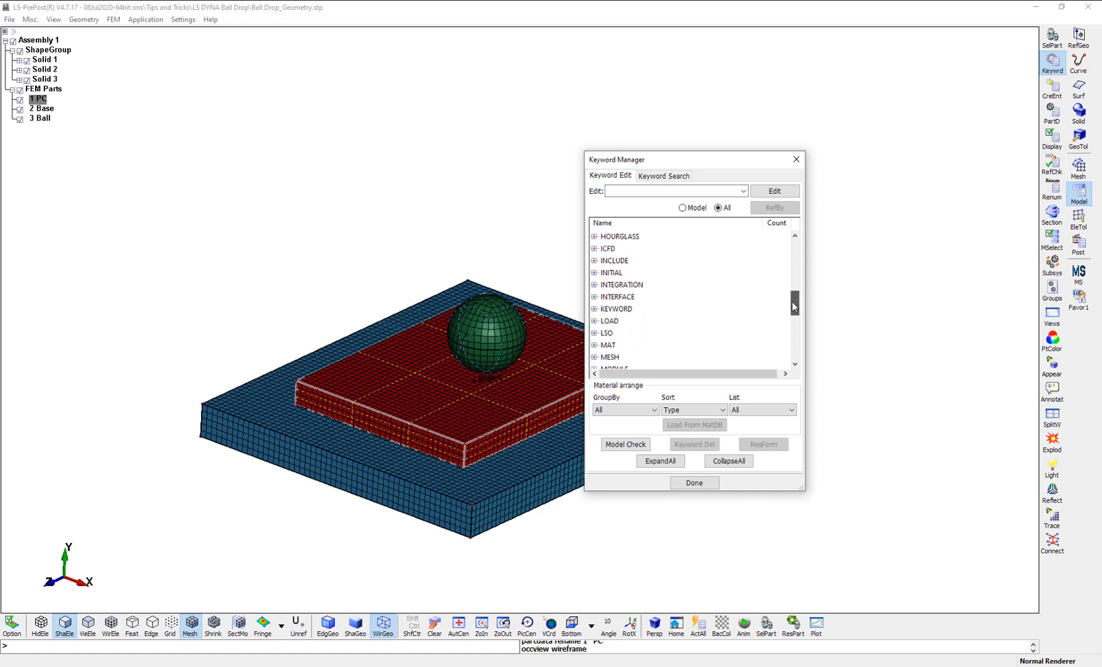
scroll(593, 314, "down", 1)
double_click(602, 308)
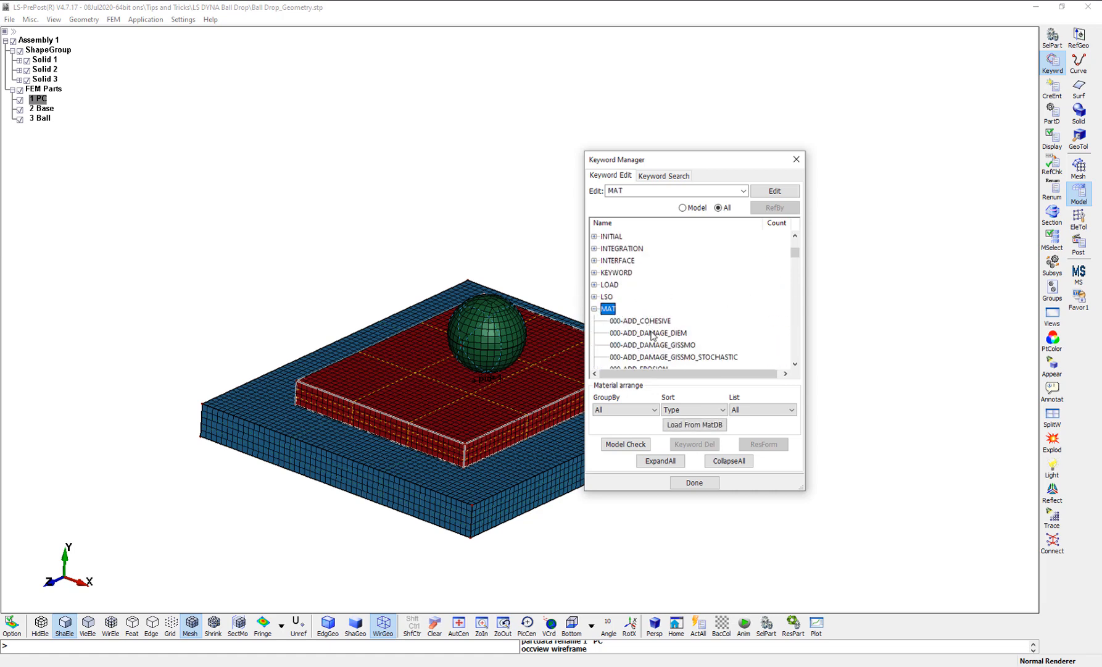
scroll(652, 335, "down", 3)
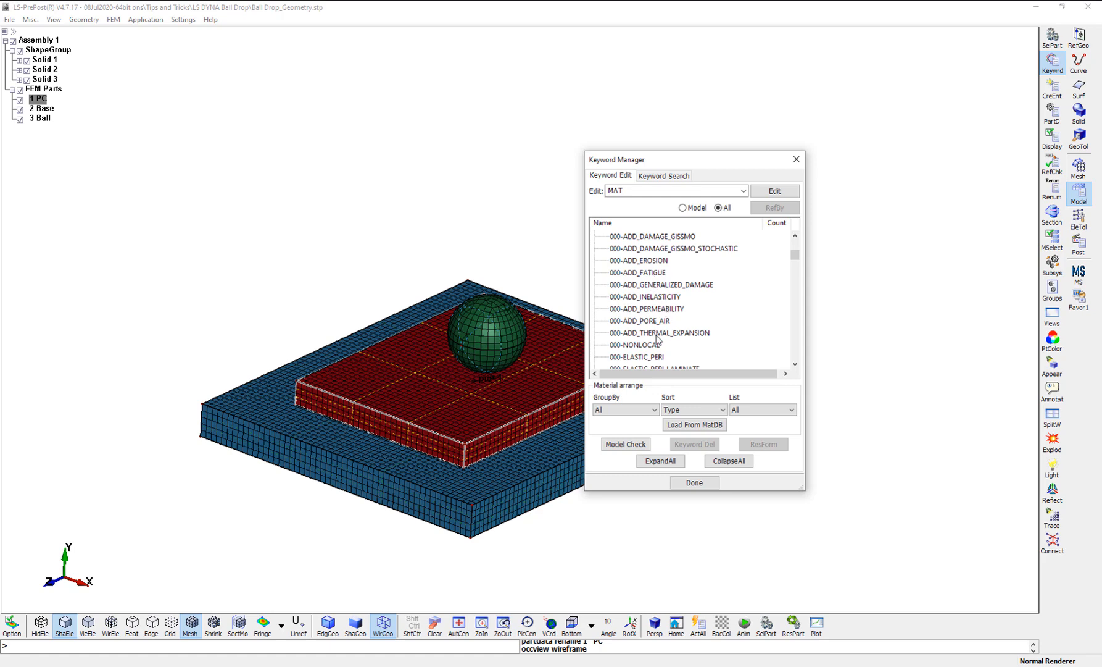
scroll(657, 338, "down", 2)
double_click(642, 308)
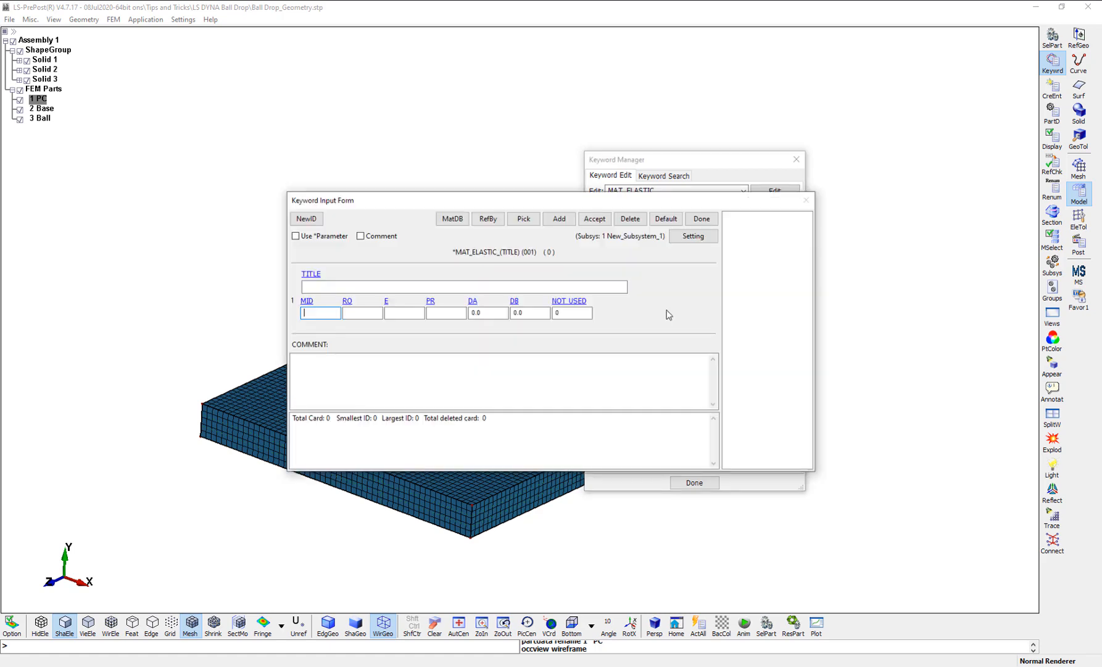
Step: Title the elastic material PC and give it material ID 1
left_click(332, 287)
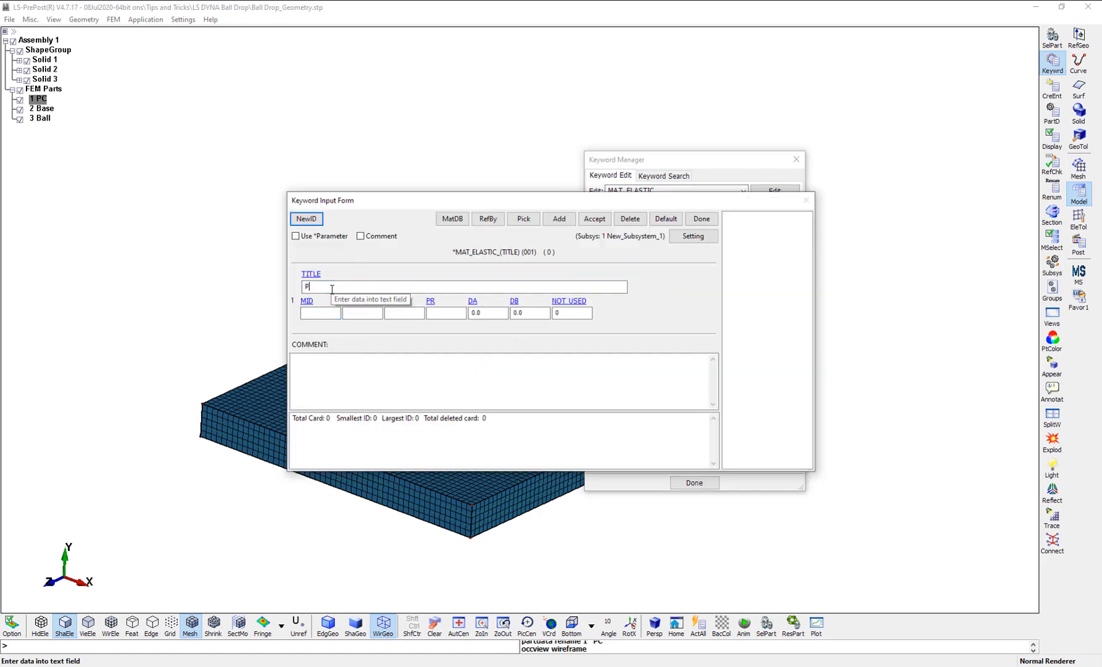
type("PC")
left_click(322, 313)
type("1")
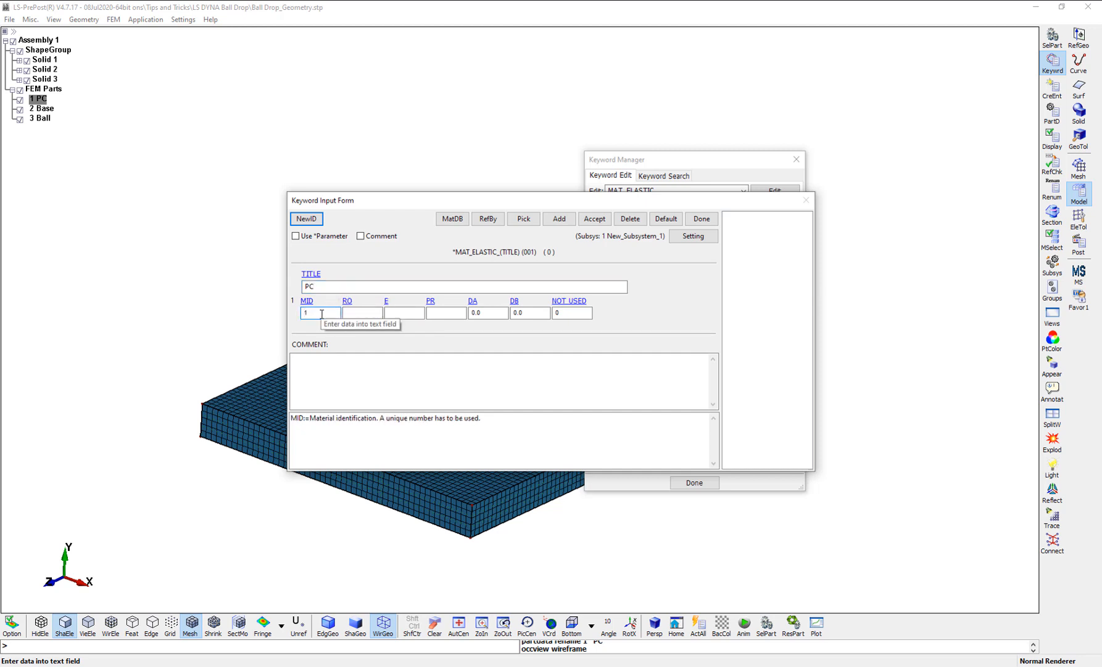
left_click_drag(291, 419, 492, 422)
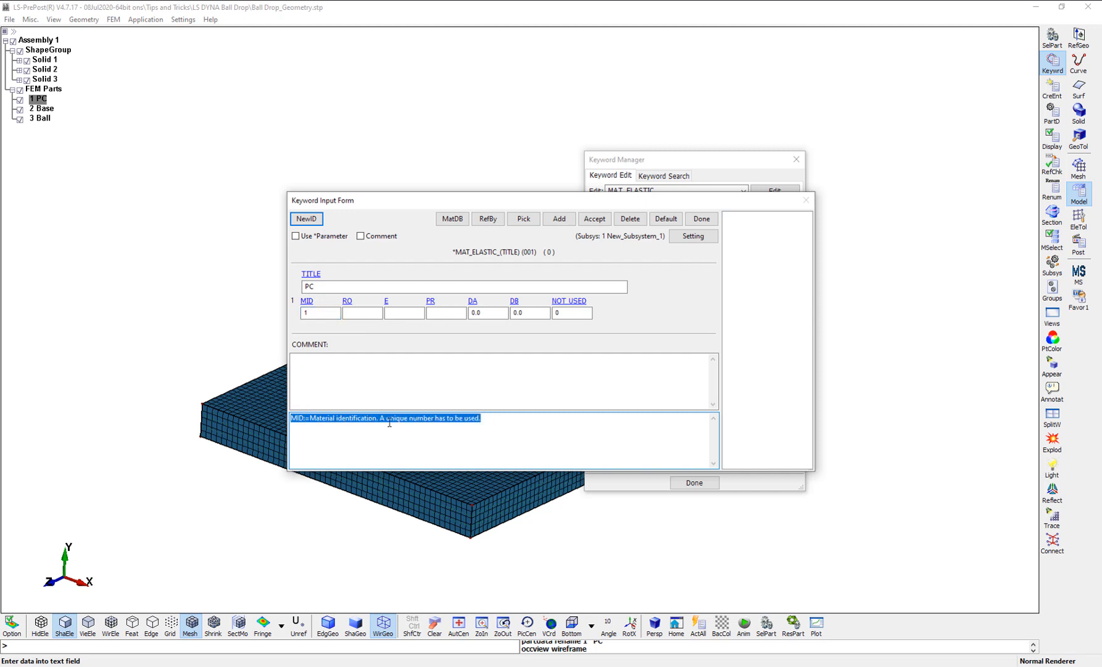
left_click(390, 423)
Step: Consult PC+ABS.PNG in Photos, set the PC material's density to 1.1e-006, Young's modulus to 2315 and Poisson's ratio to 0.395, and accept the card
left_click(358, 313)
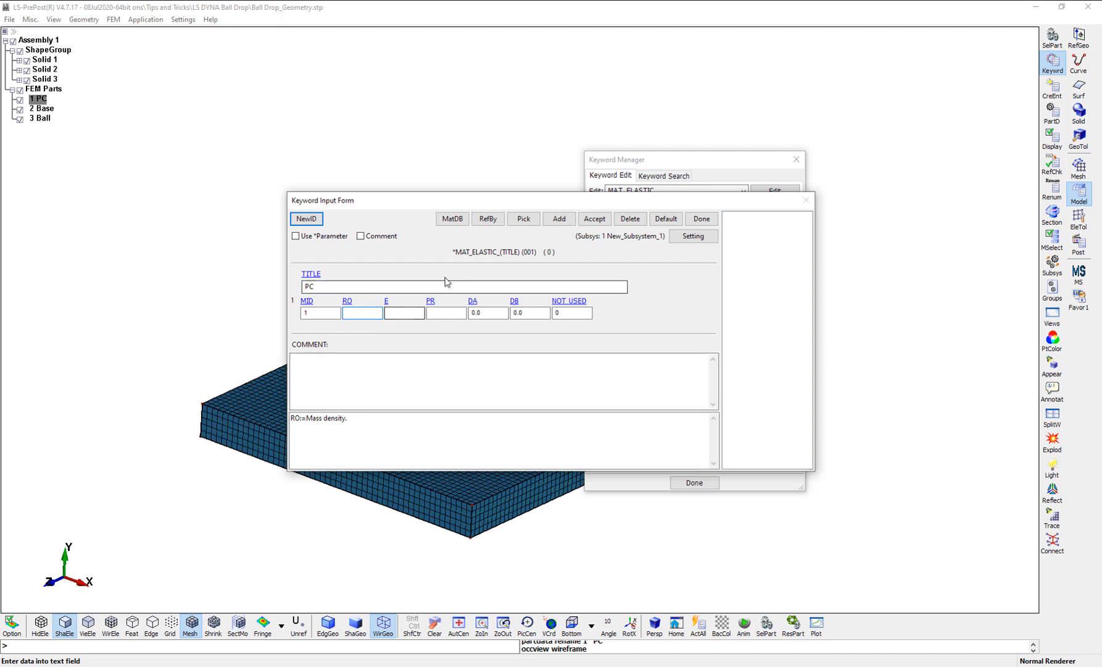
left_click(411, 312)
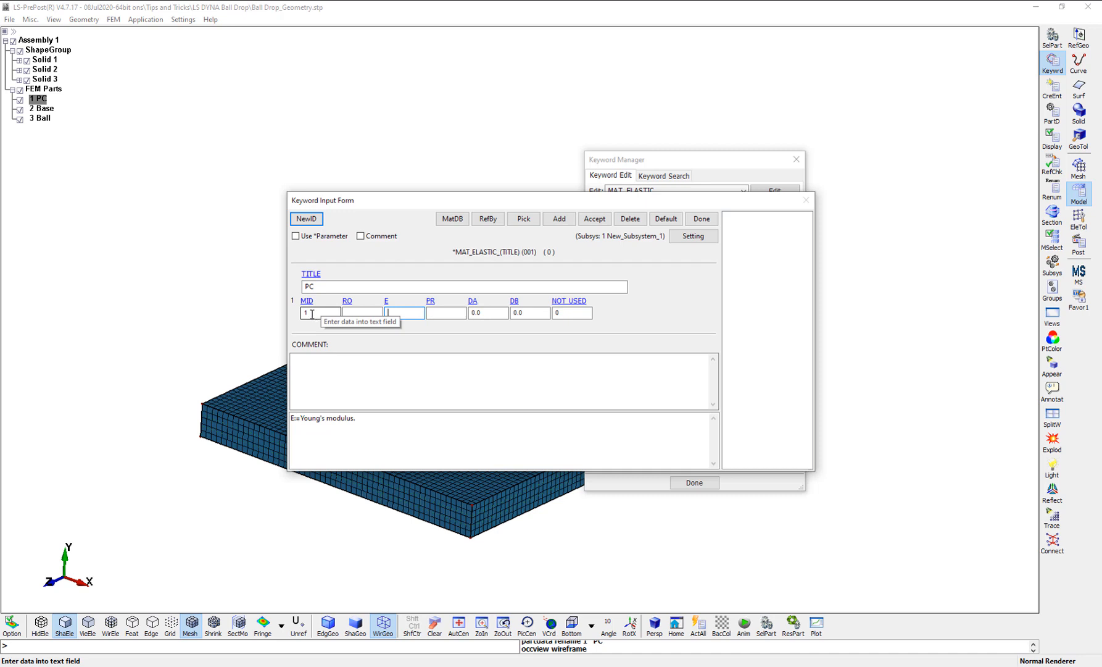
left_click(362, 313)
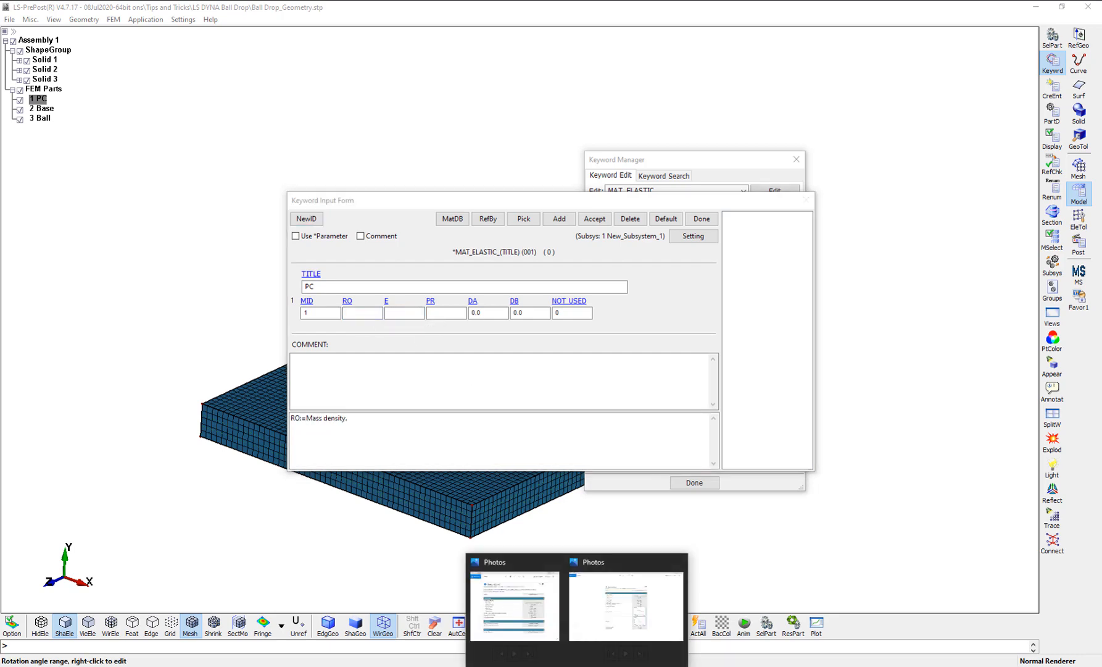
mouse_move(633, 633)
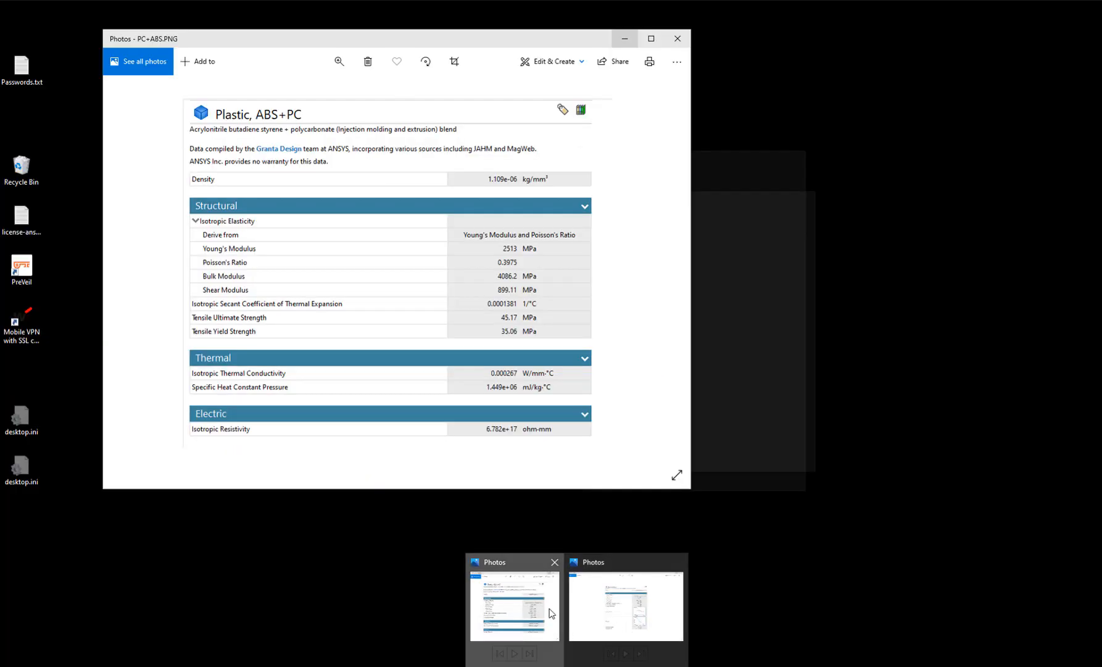
left_click(555, 615)
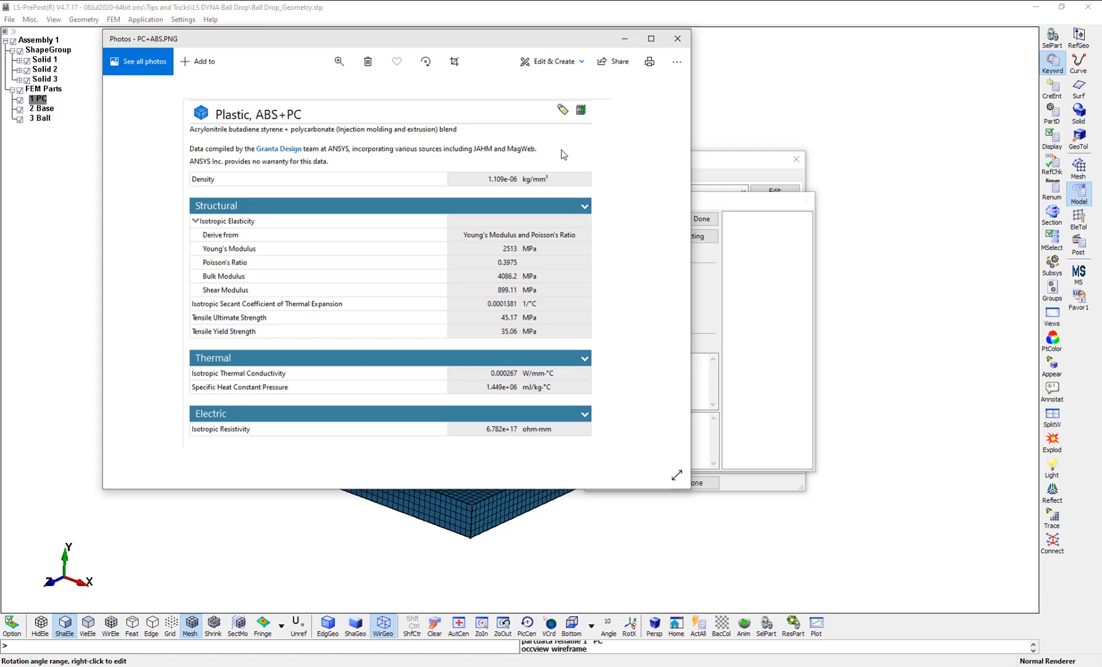
left_click(652, 39)
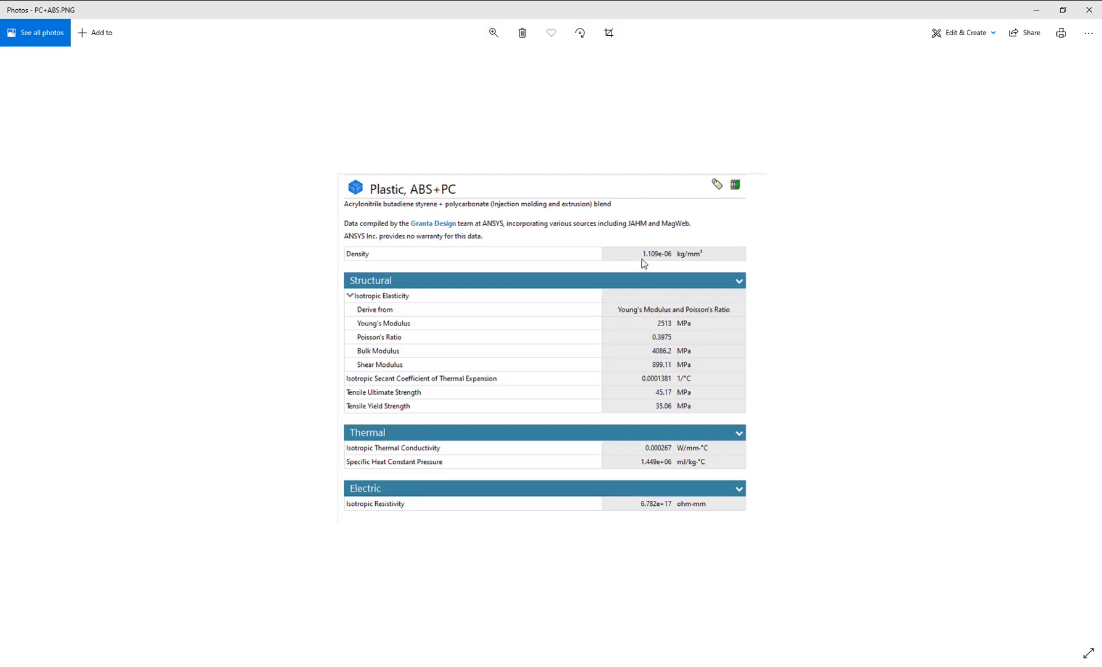
key("alt+Tab")
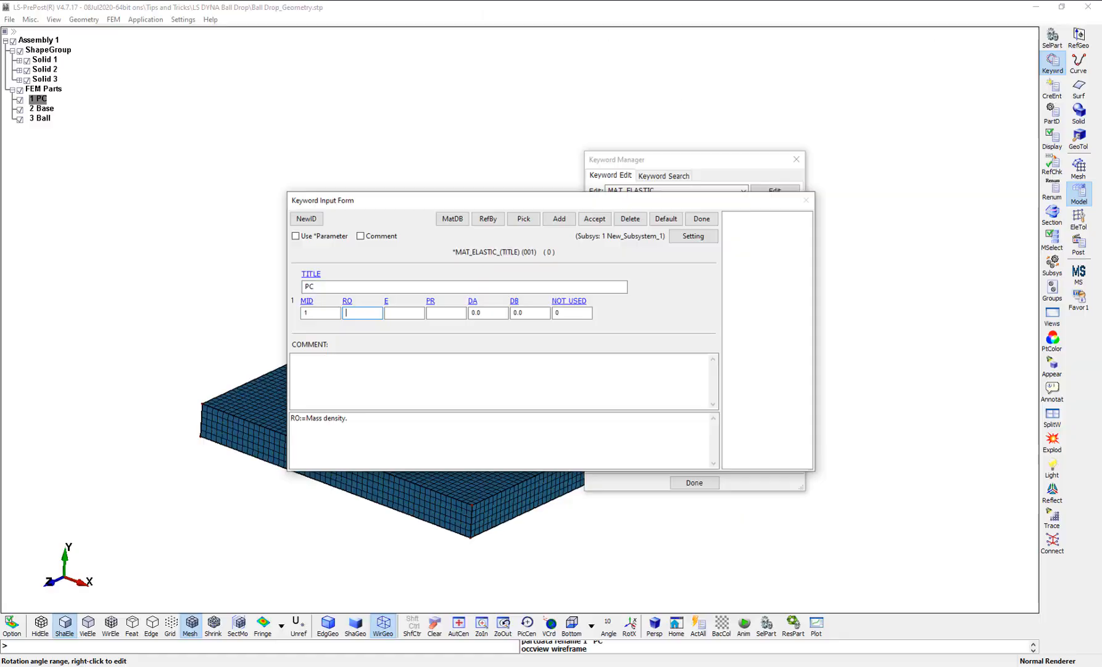
type("1.1e-006")
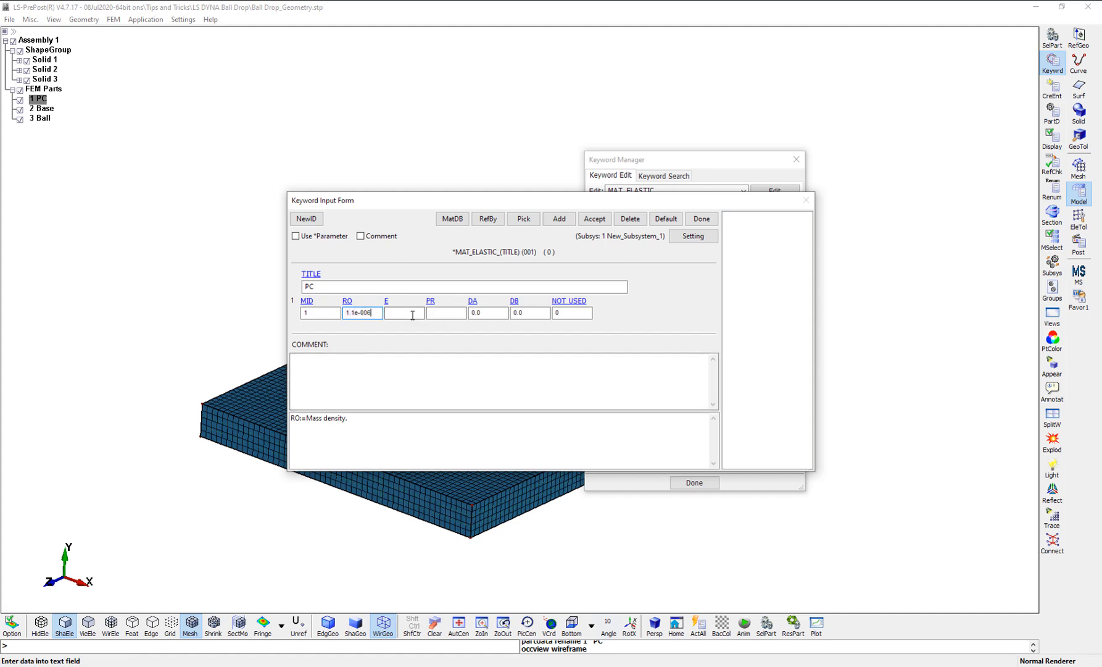
left_click(412, 314)
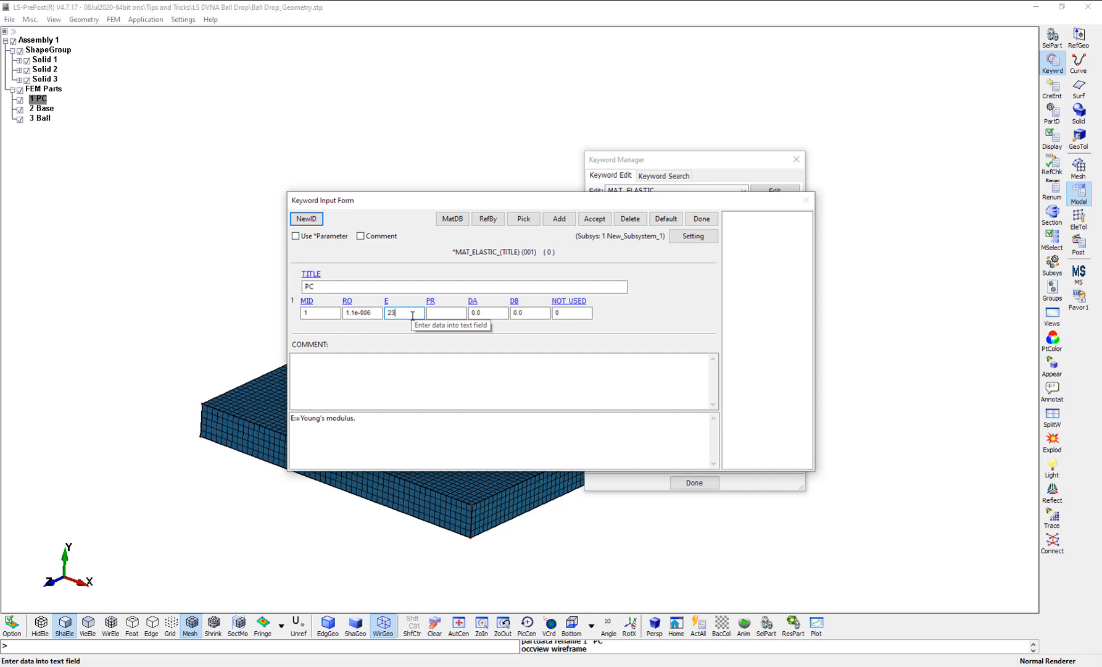
left_click(448, 313)
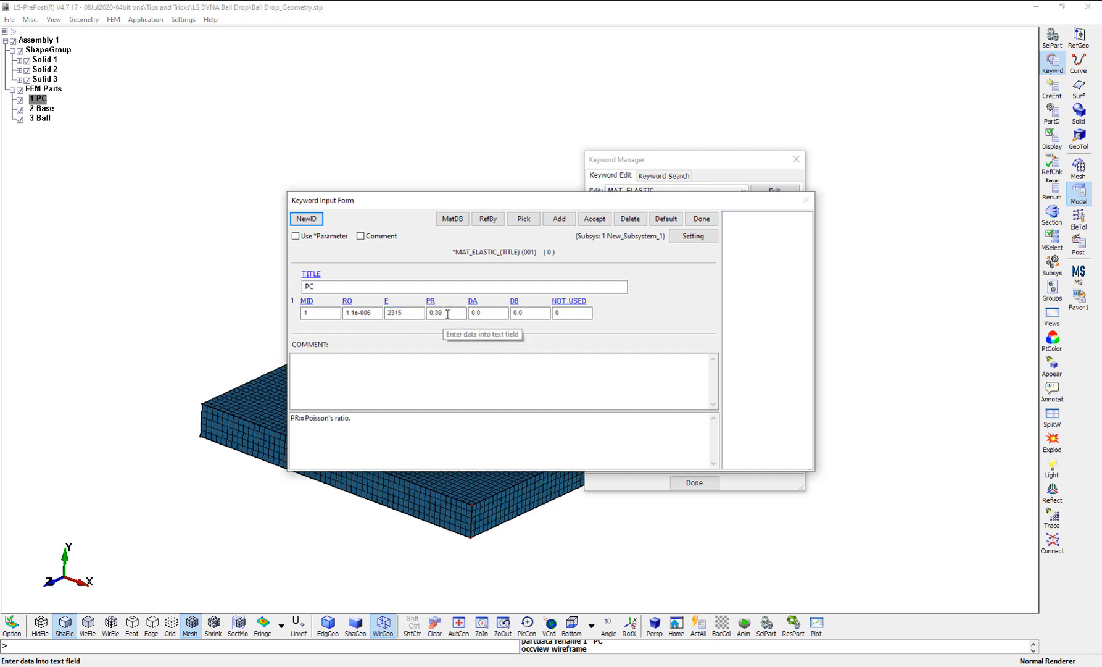
left_click(594, 218)
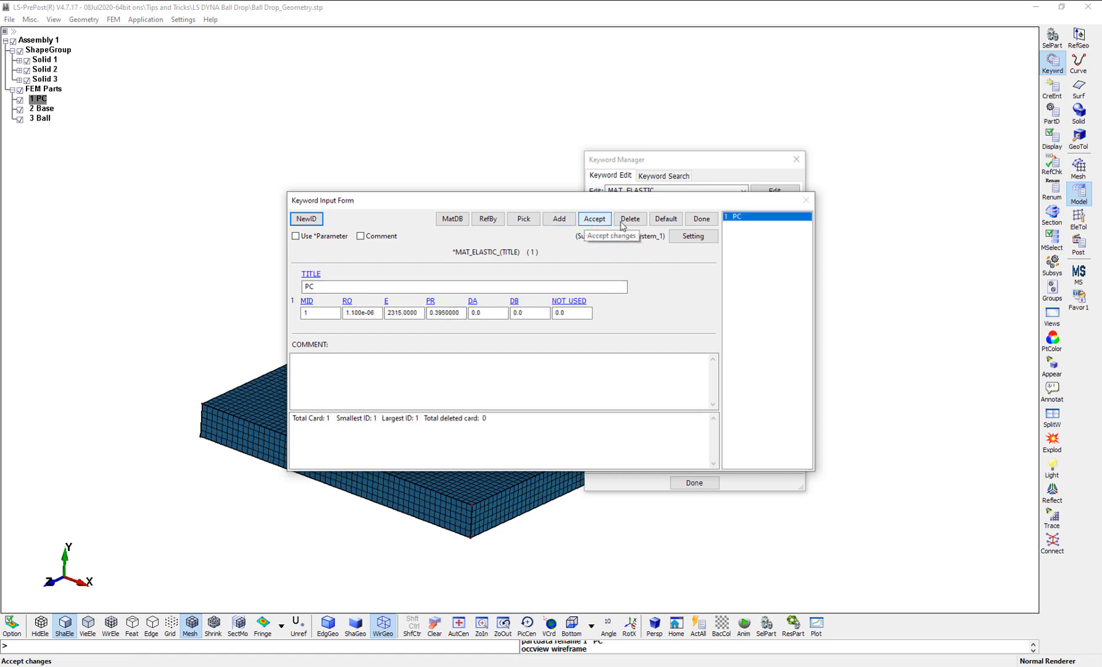
left_click(702, 220)
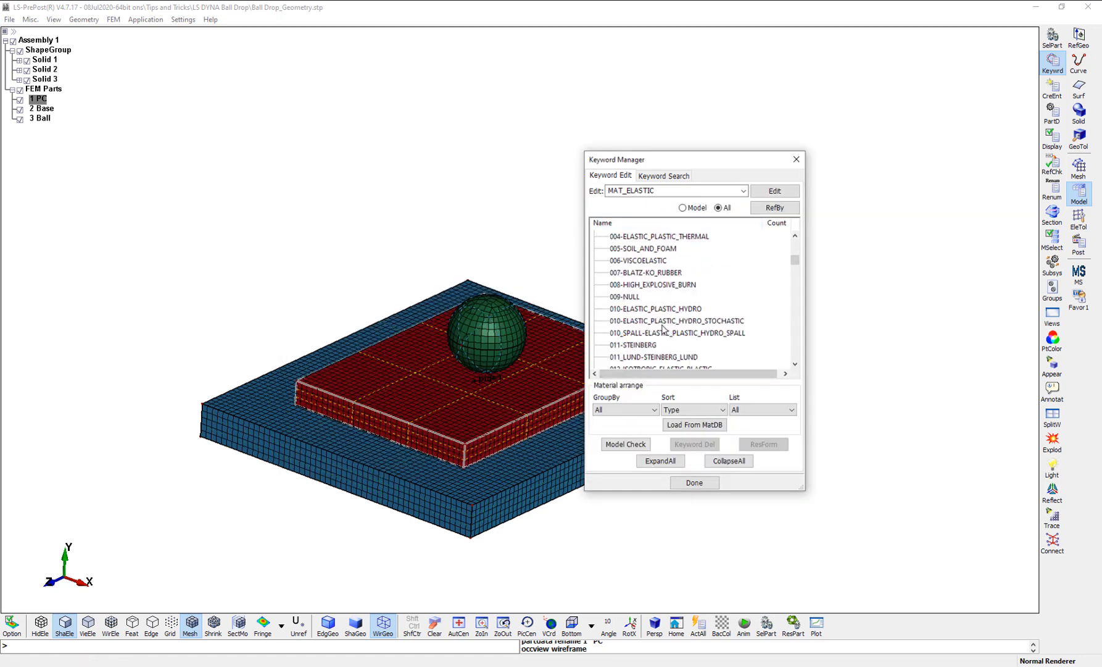
Step: Open a new 020-RIGID material form, title it Rigid and give it material ID 2
scroll(662, 328, "down", 5)
double_click(639, 302)
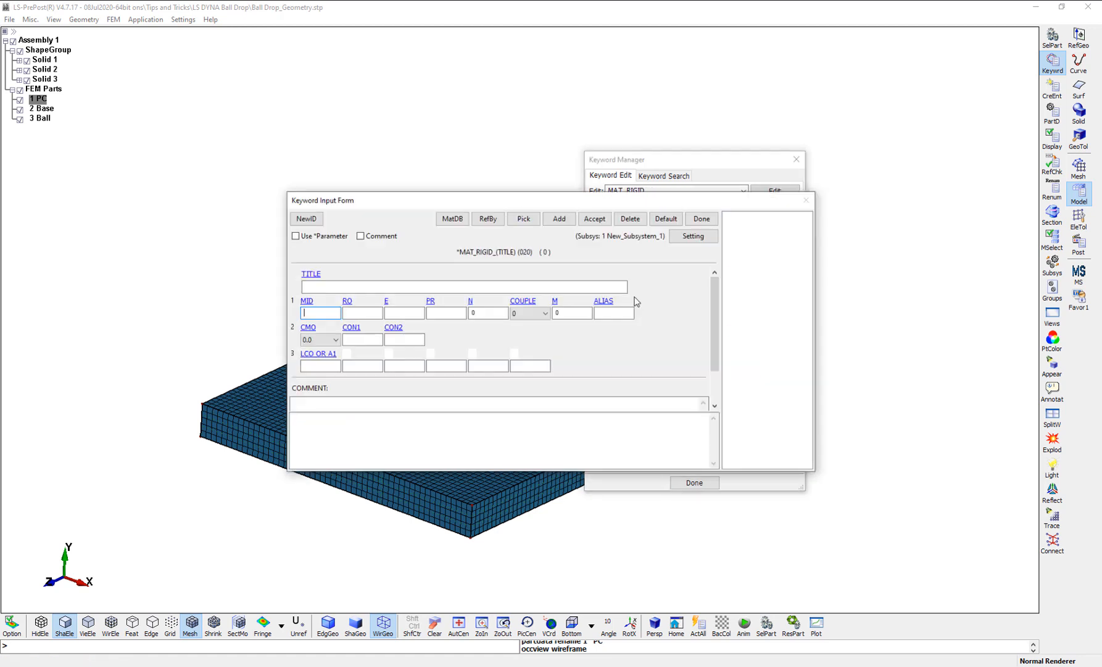
left_click(327, 287)
type("Rigid")
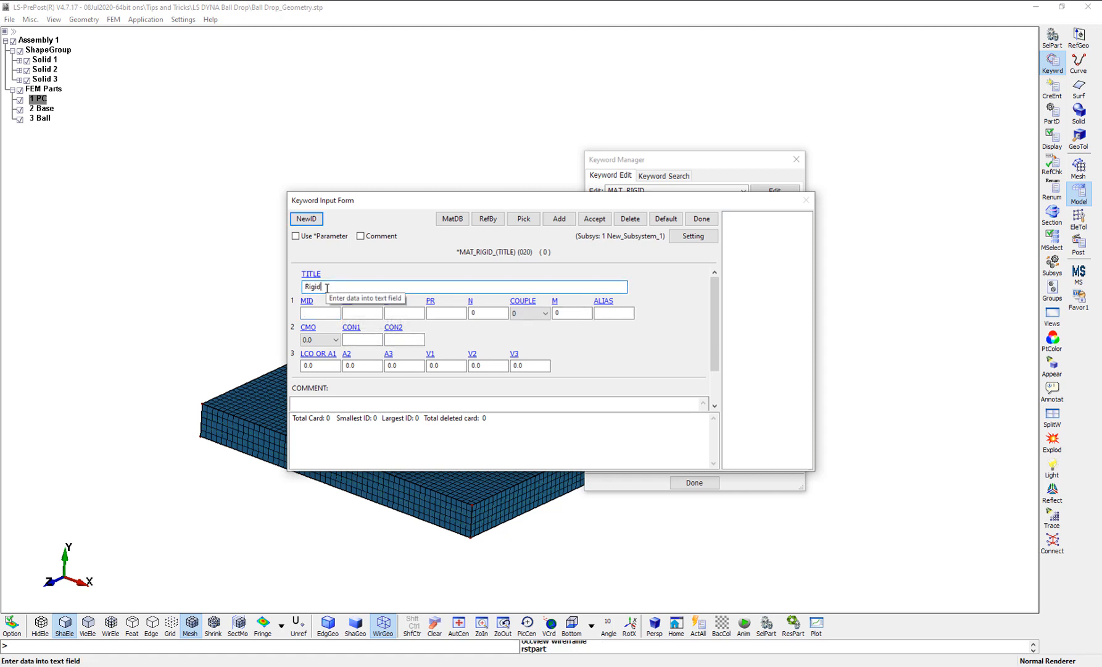
key("Tab")
type("2")
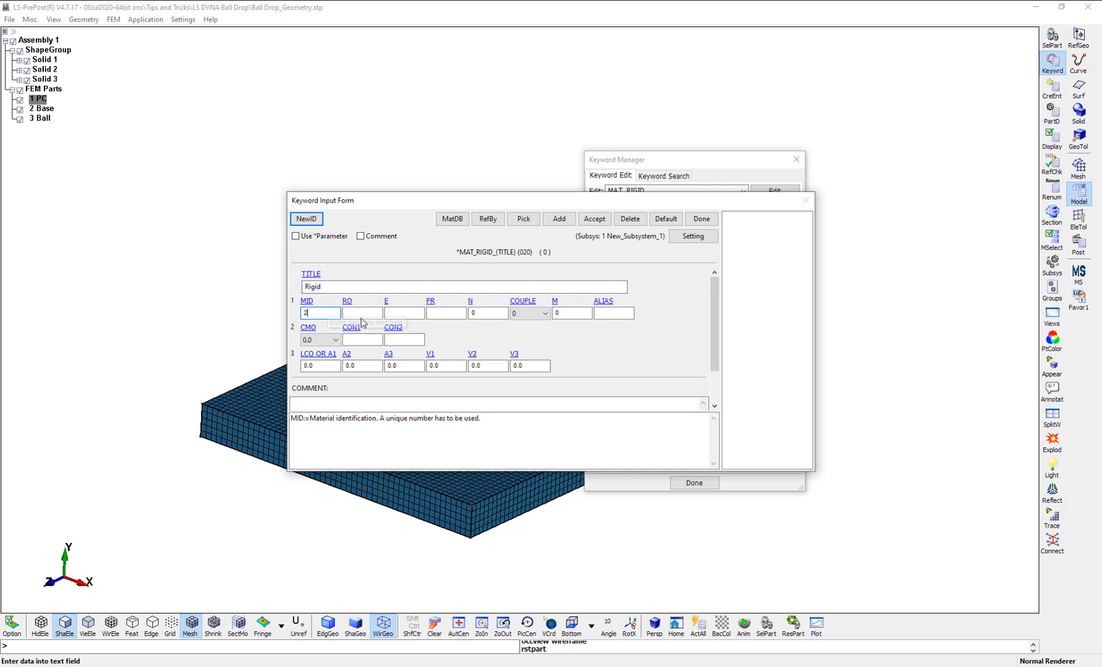
Step: Consult steel.PNG in Photos, set the Rigid material's density to 7.85e-006, Young's modulus to 2e5 and Poisson's ratio to 0.33, and accept the card
key("Tab")
left_click(577, 666)
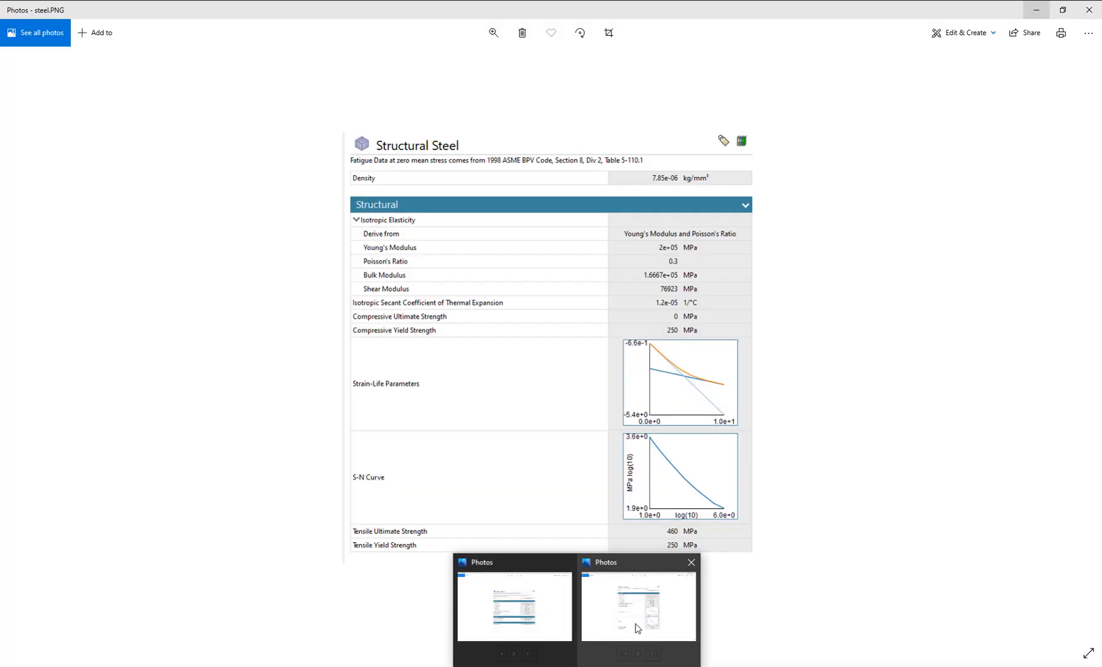
left_click(637, 628)
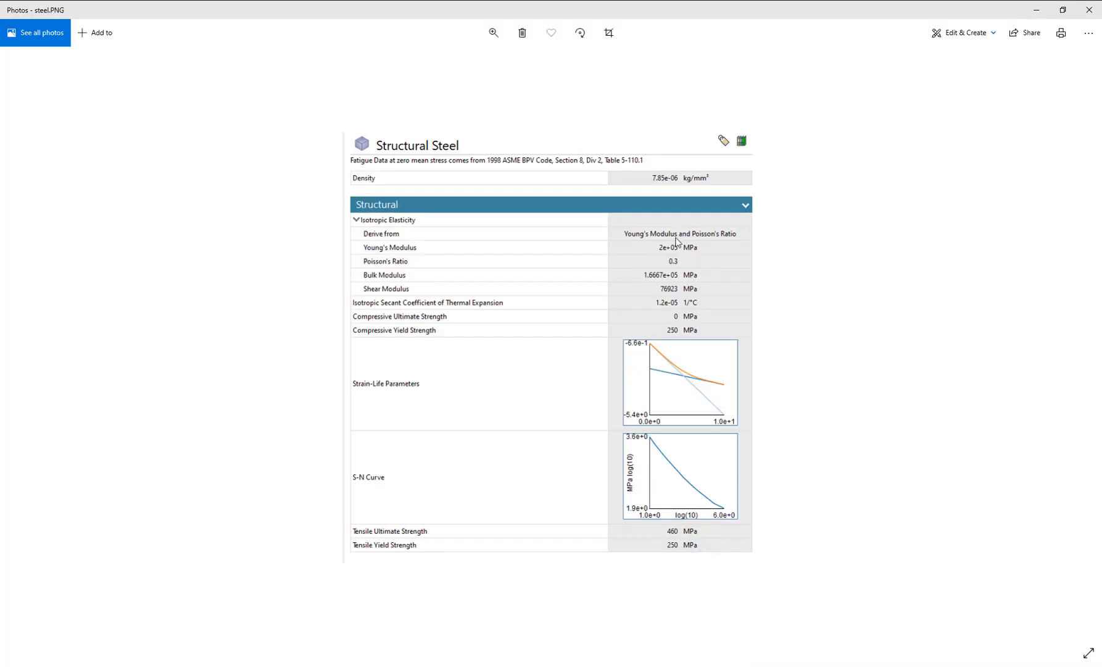
left_click(1037, 10)
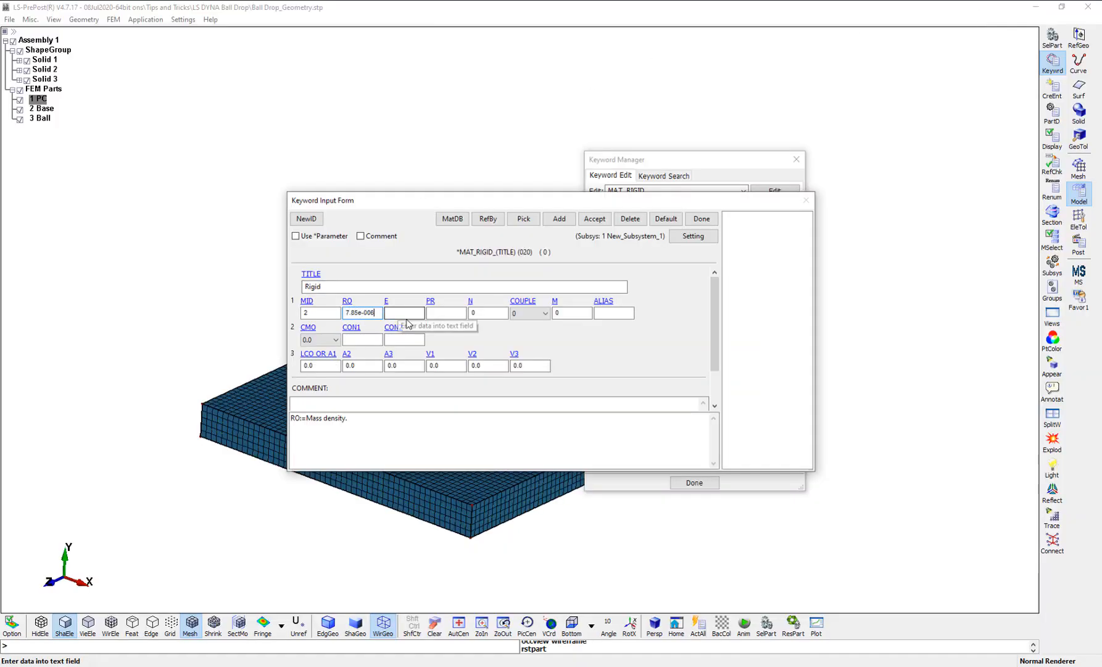
left_click(406, 315)
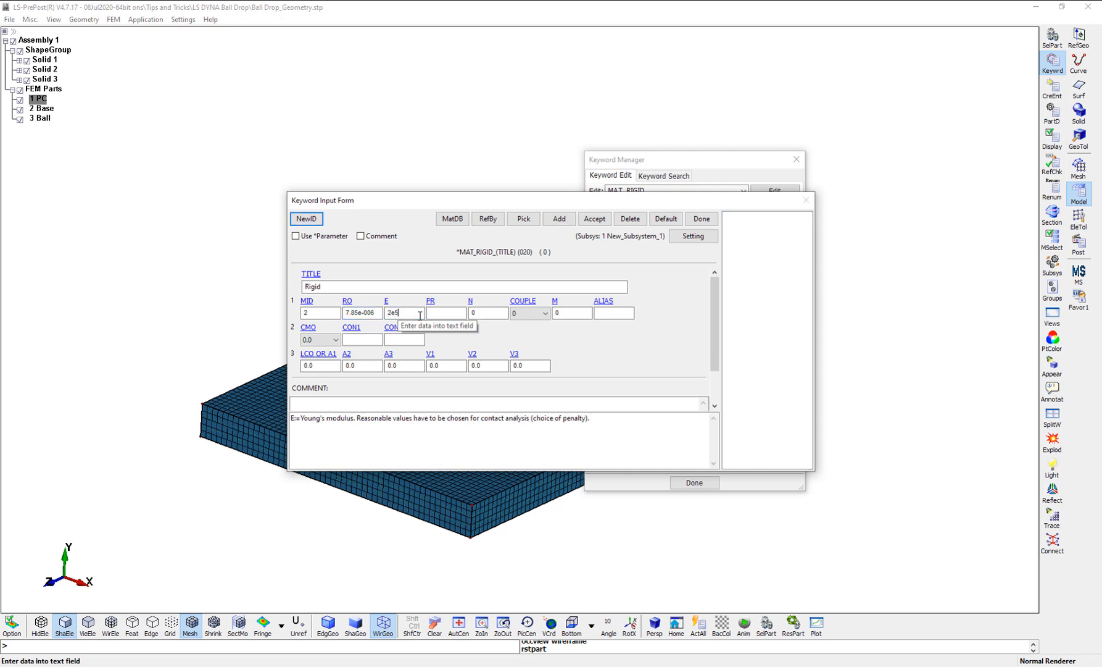
left_click(446, 314)
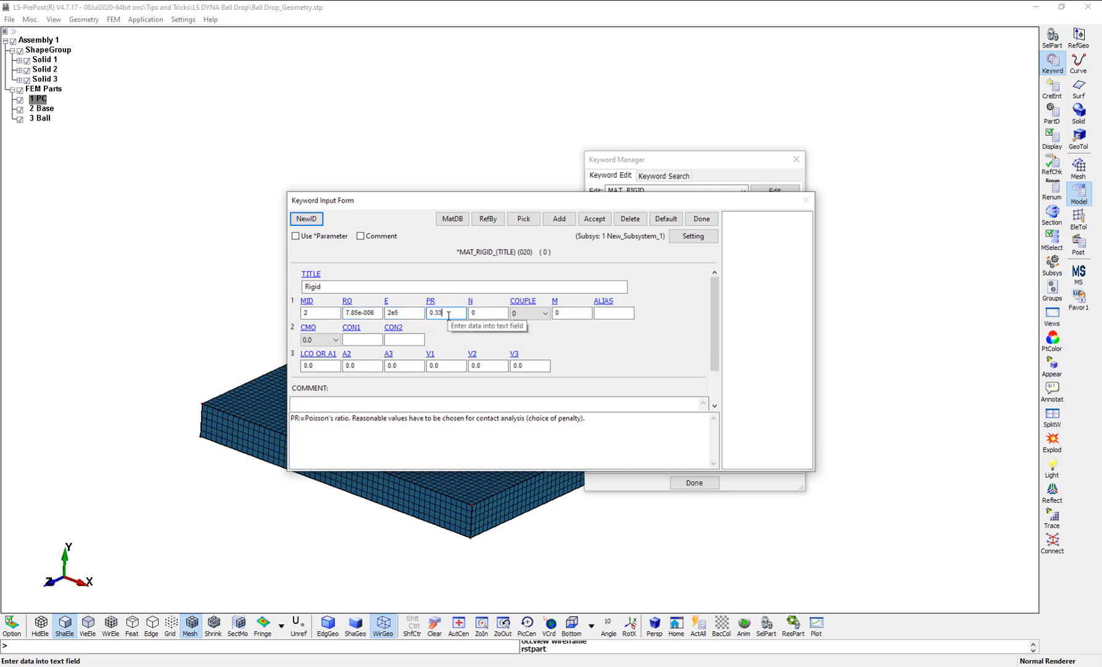
type("0.33")
left_click(595, 218)
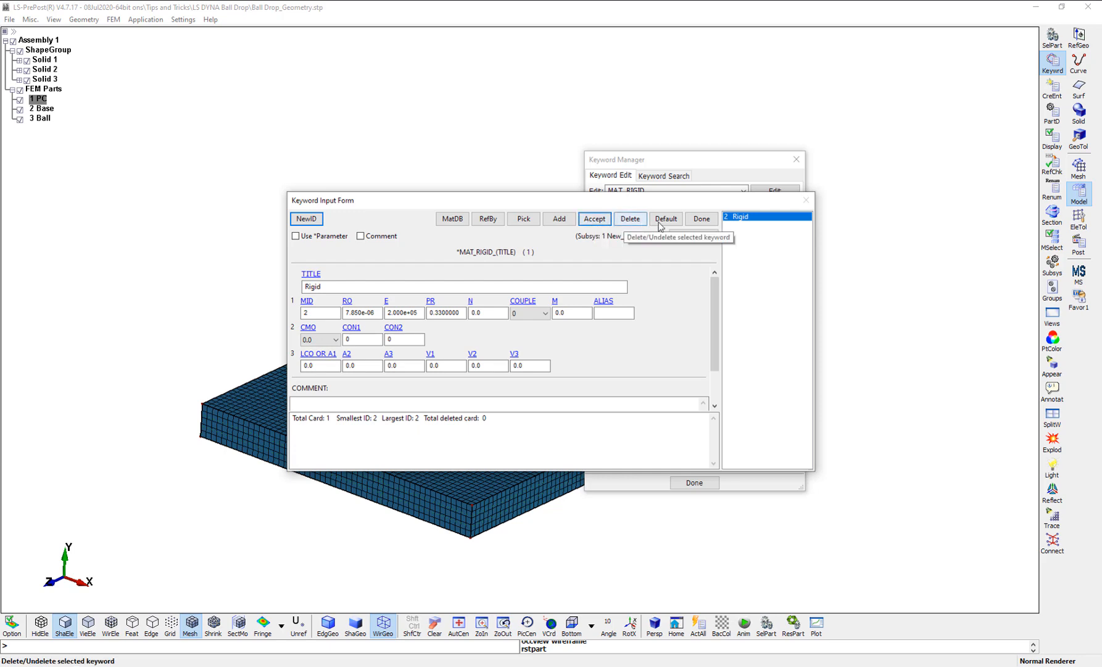
left_click(702, 218)
left_click(675, 483)
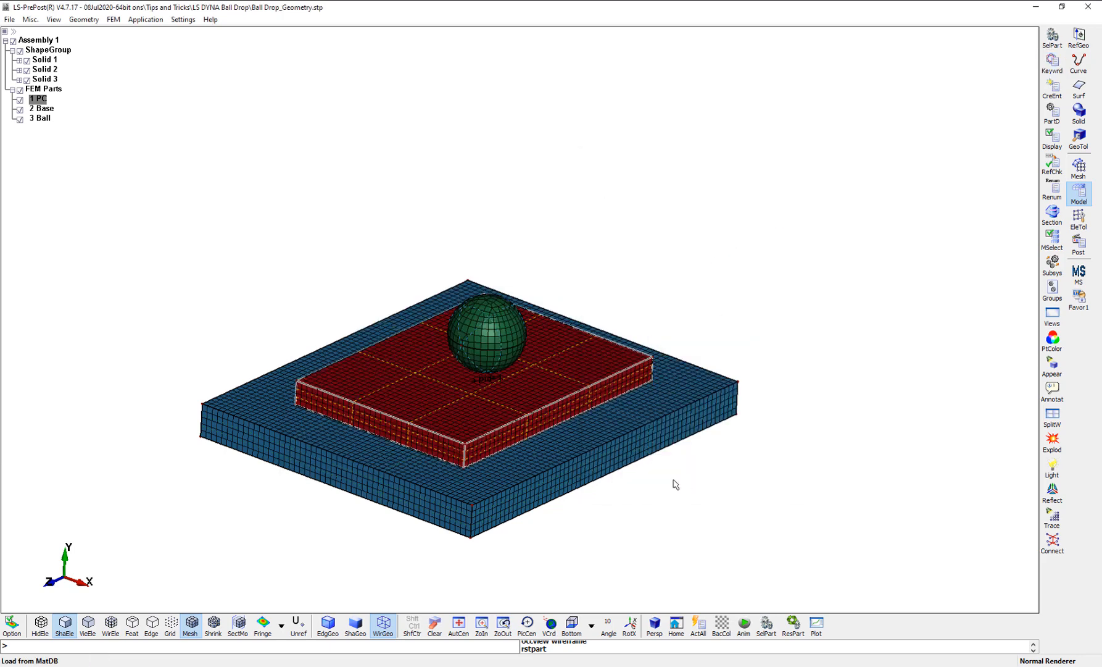
Step: Create a SECTION_SOLID card titled PC with section ID 1, accept it and close the form
left_click(1055, 65)
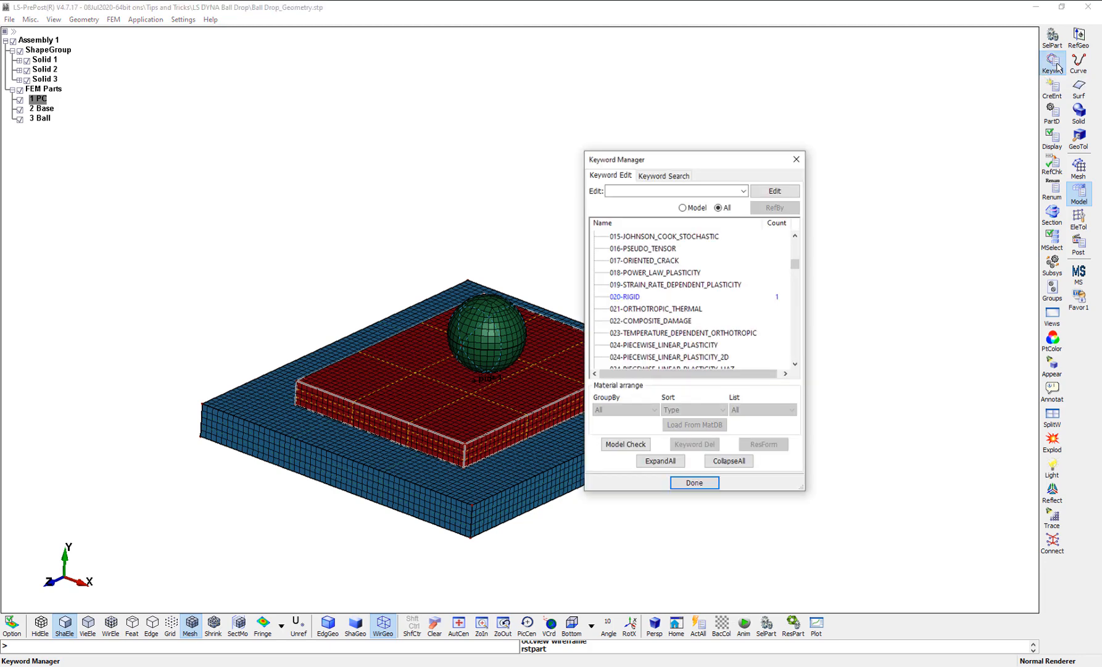
left_click_drag(795, 264, 795, 249)
left_click(596, 345)
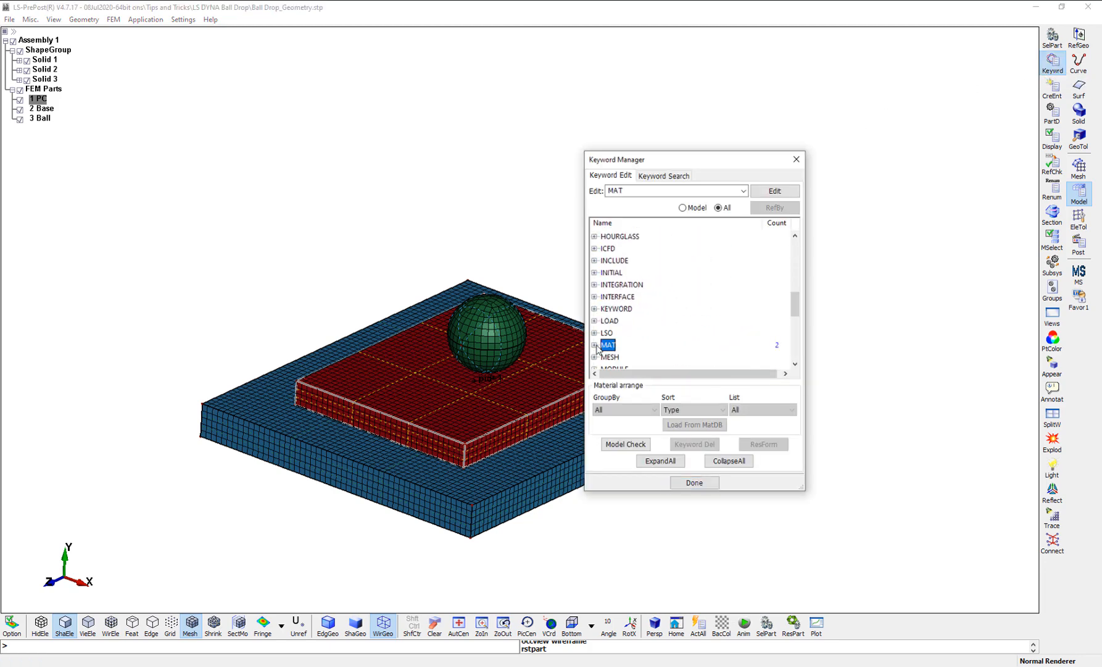
scroll(679, 308, "down", 5)
left_click(595, 298)
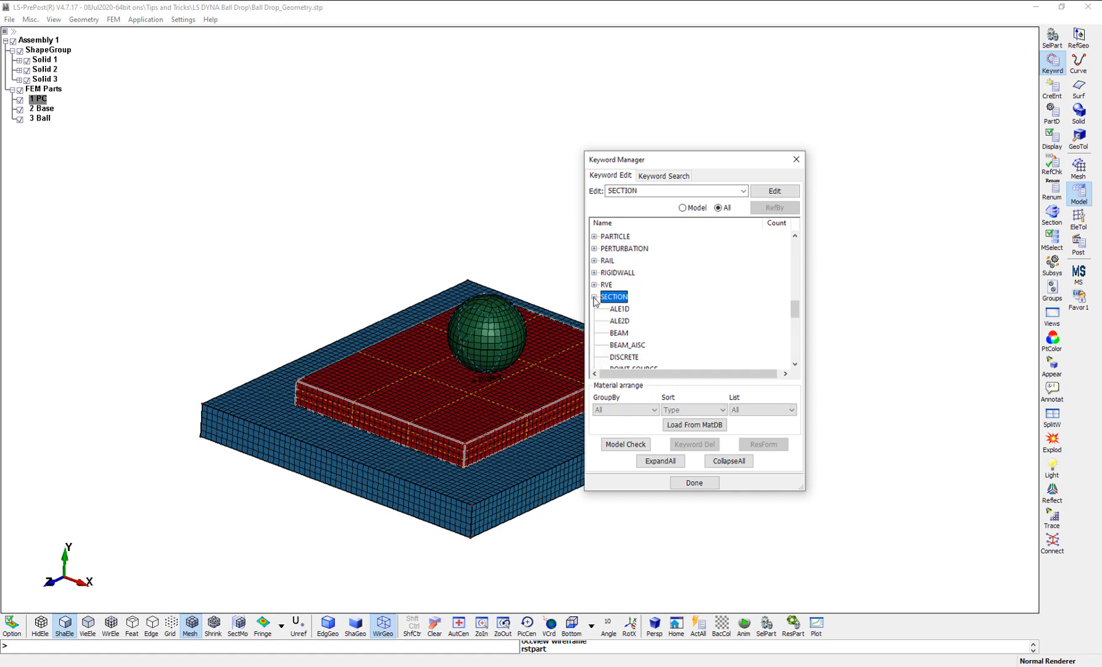
scroll(629, 306, "down", 4)
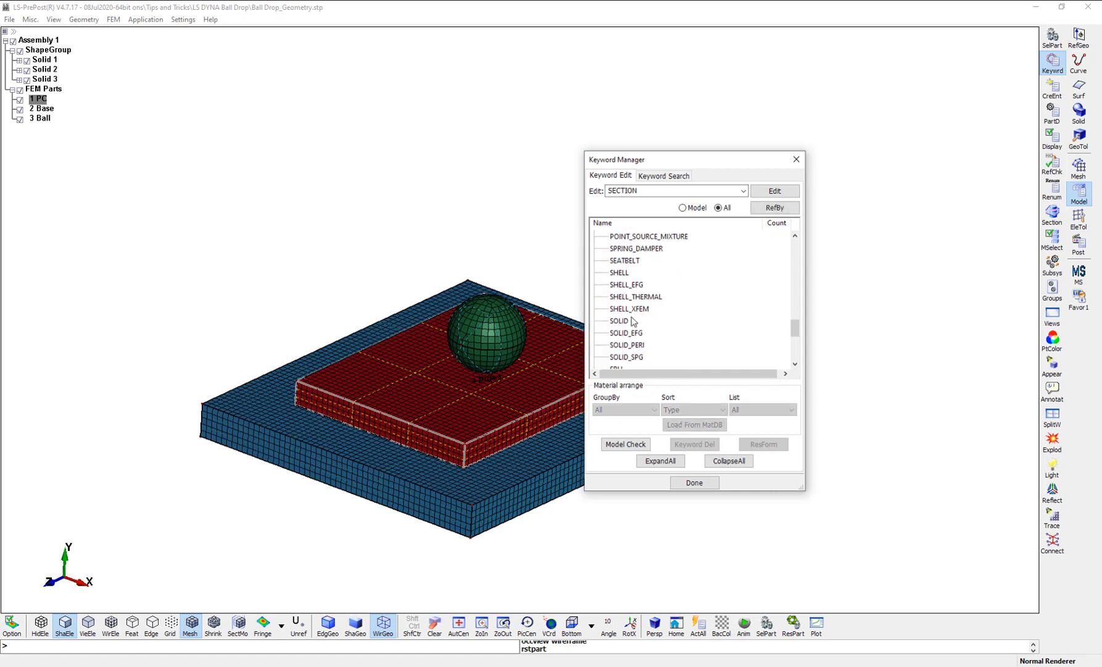
double_click(632, 320)
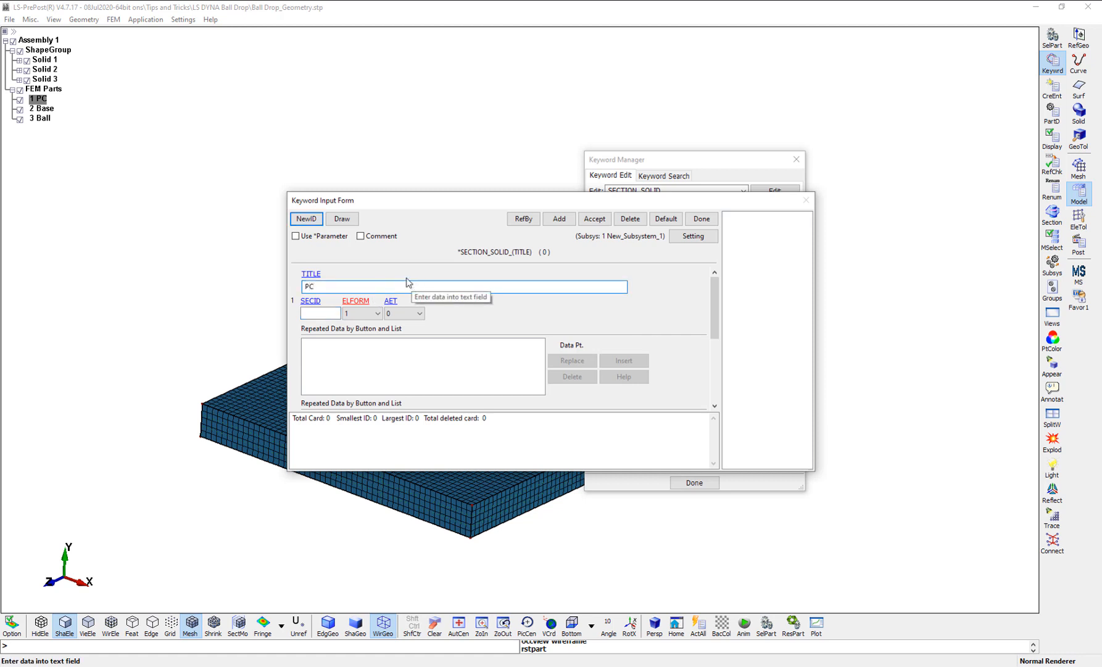
left_click(322, 312)
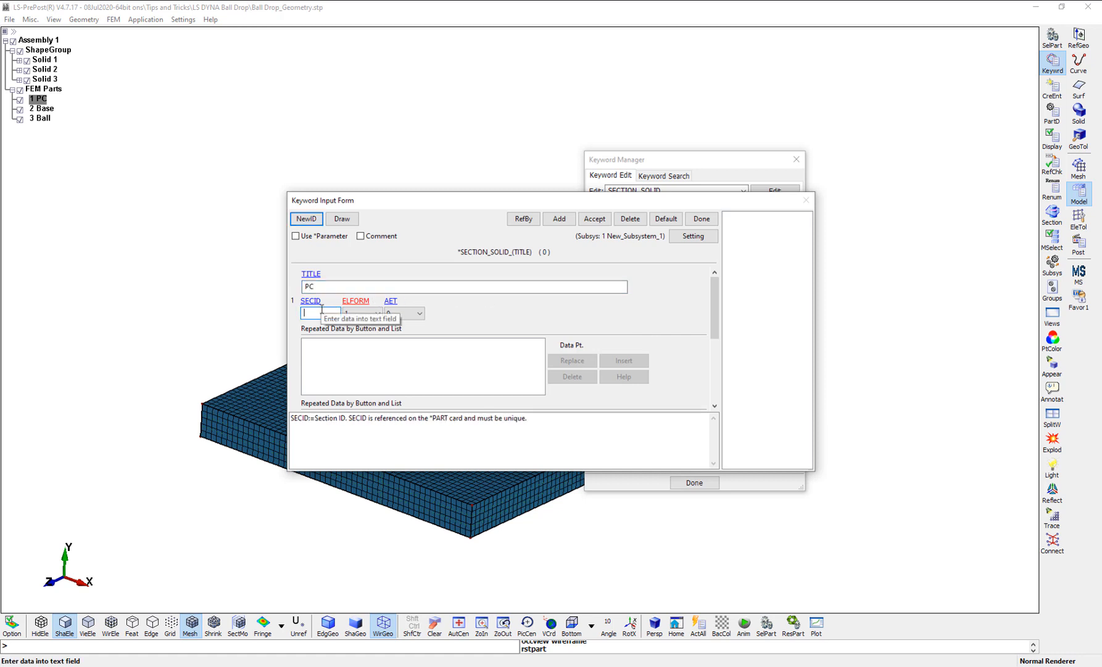
type("1")
left_click(594, 219)
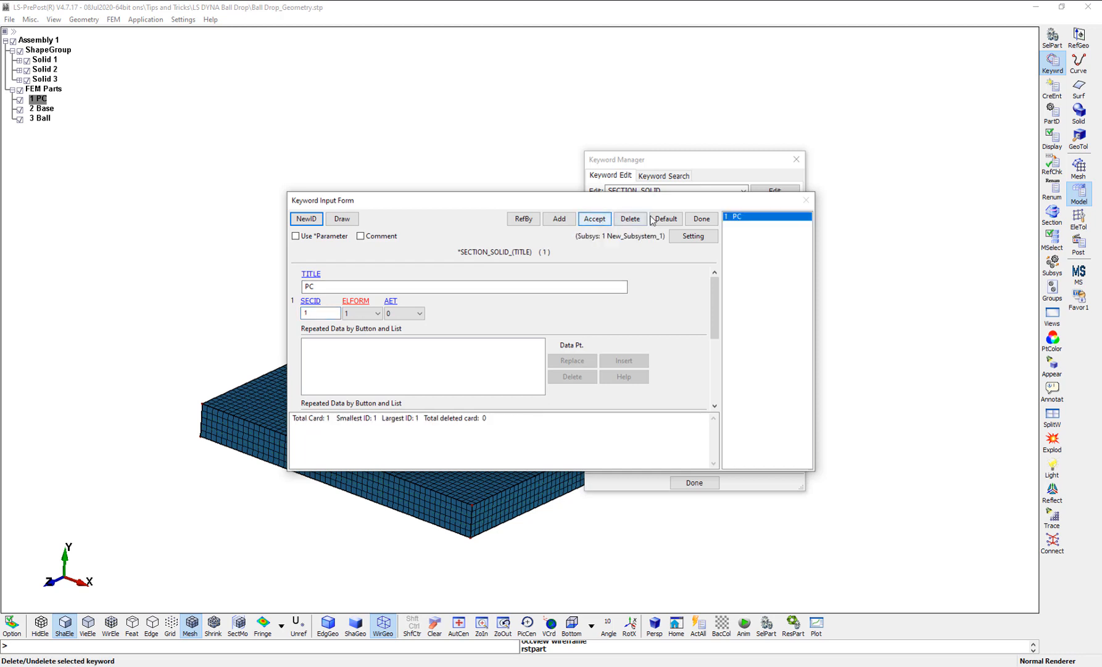
left_click(702, 219)
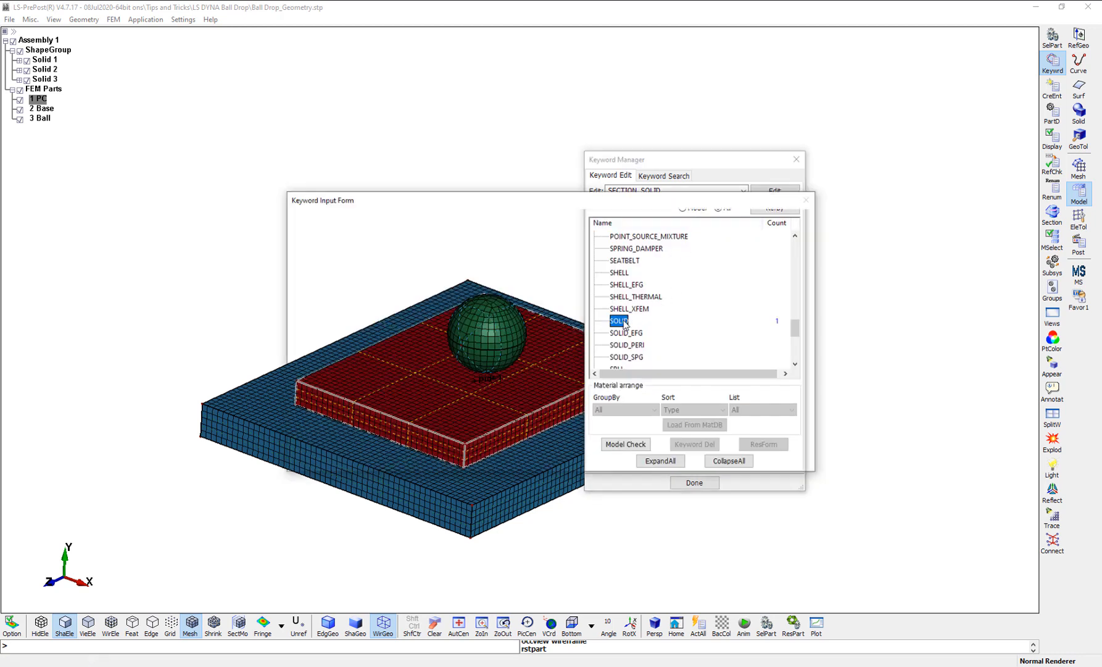
Step: Reopen the solid section card, set its title to Base and section ID to 2, accept it and close the form
key("shift+Tab")
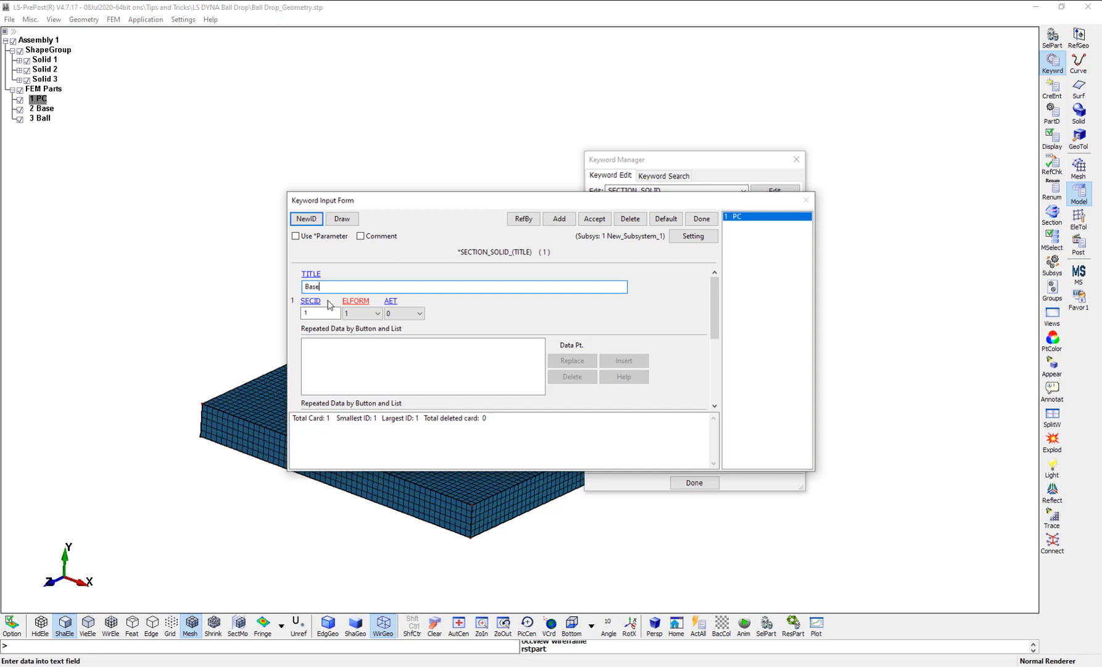
double_click(307, 314)
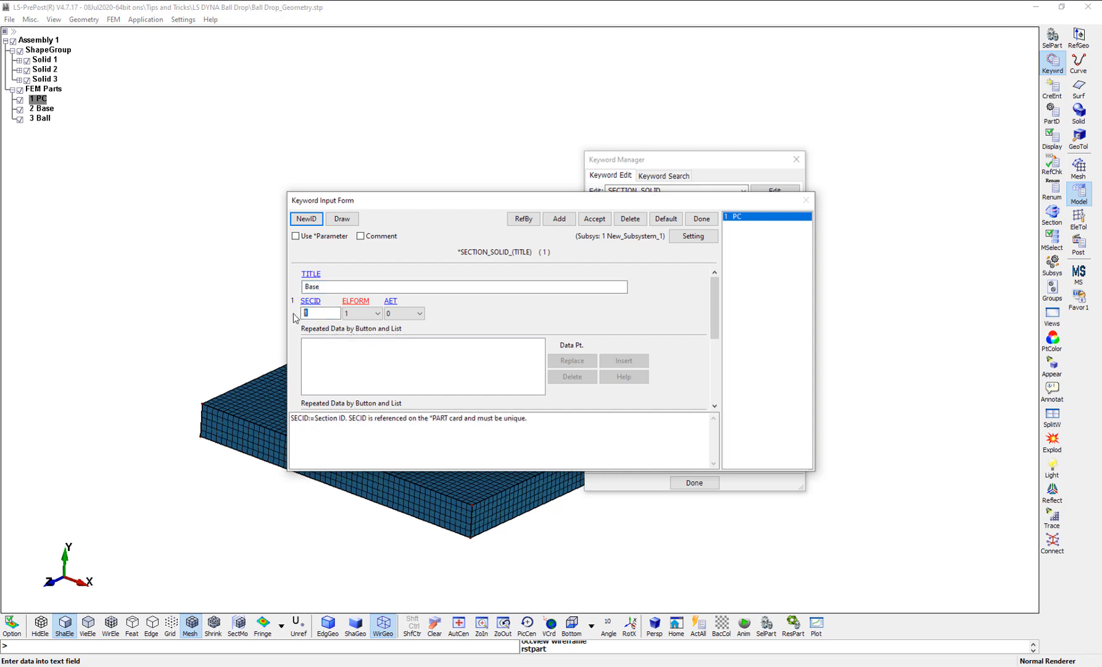
type("2")
left_click(596, 220)
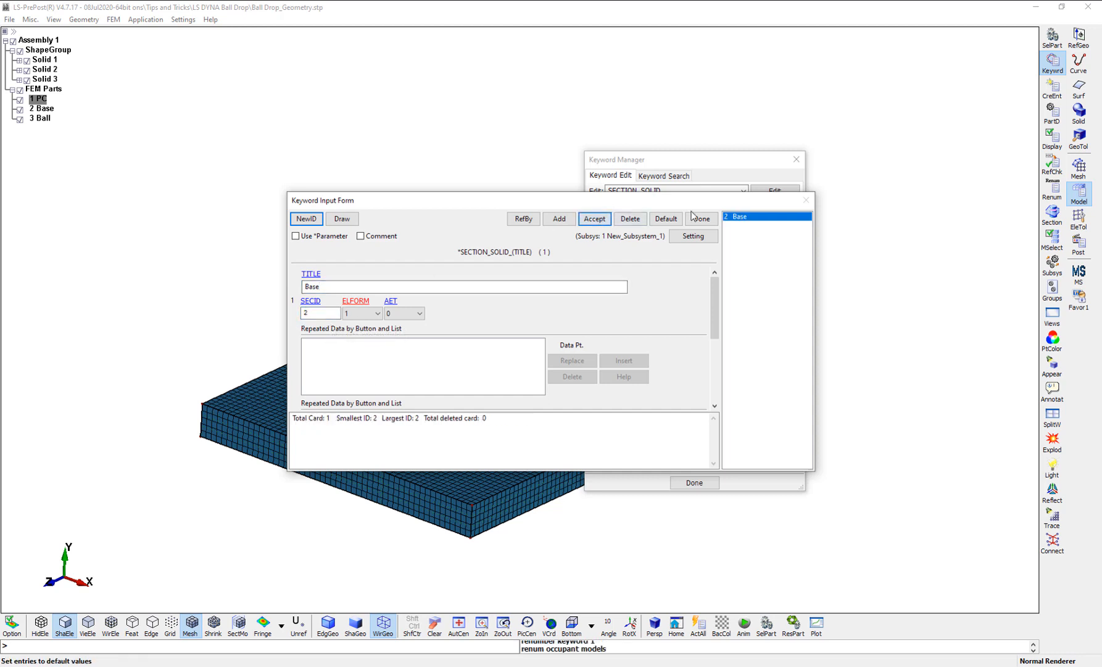
left_click(696, 221)
Step: Open a new SECTION_SHELL card, give it section ID 3 and title it Ball
scroll(660, 296, "up", 1)
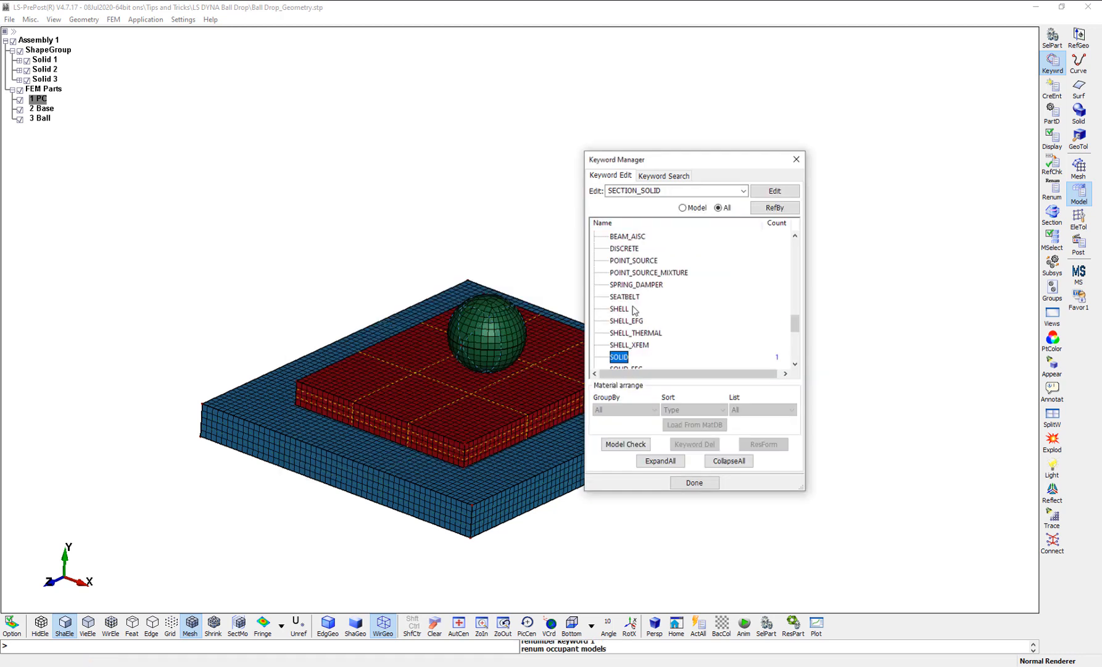
left_click(619, 309)
double_click(619, 309)
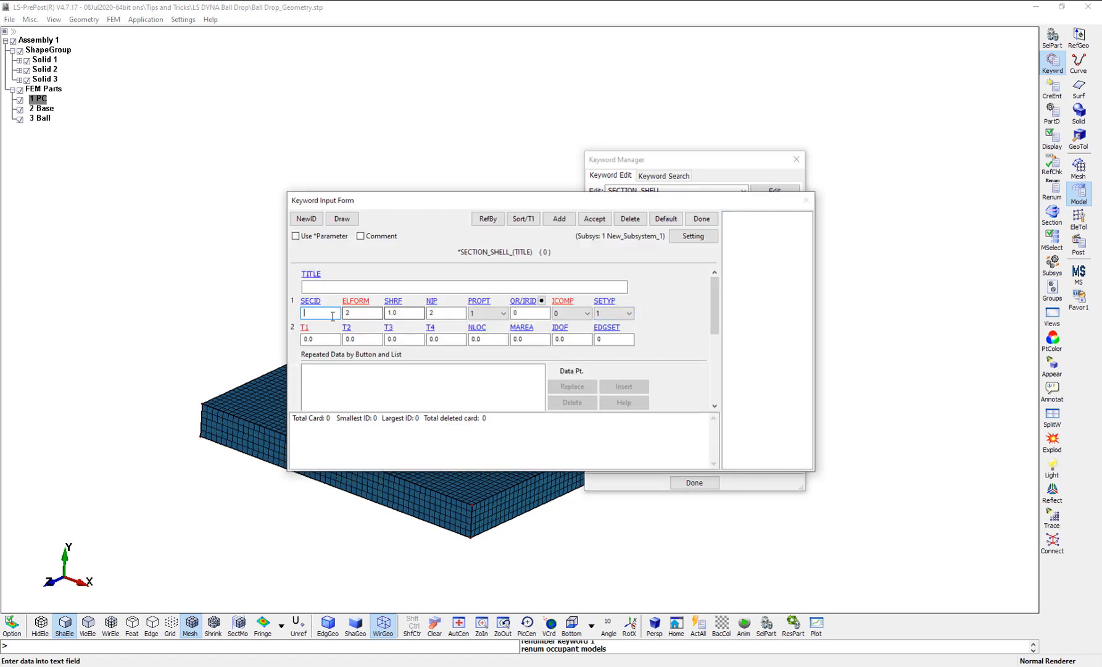
left_click(324, 314)
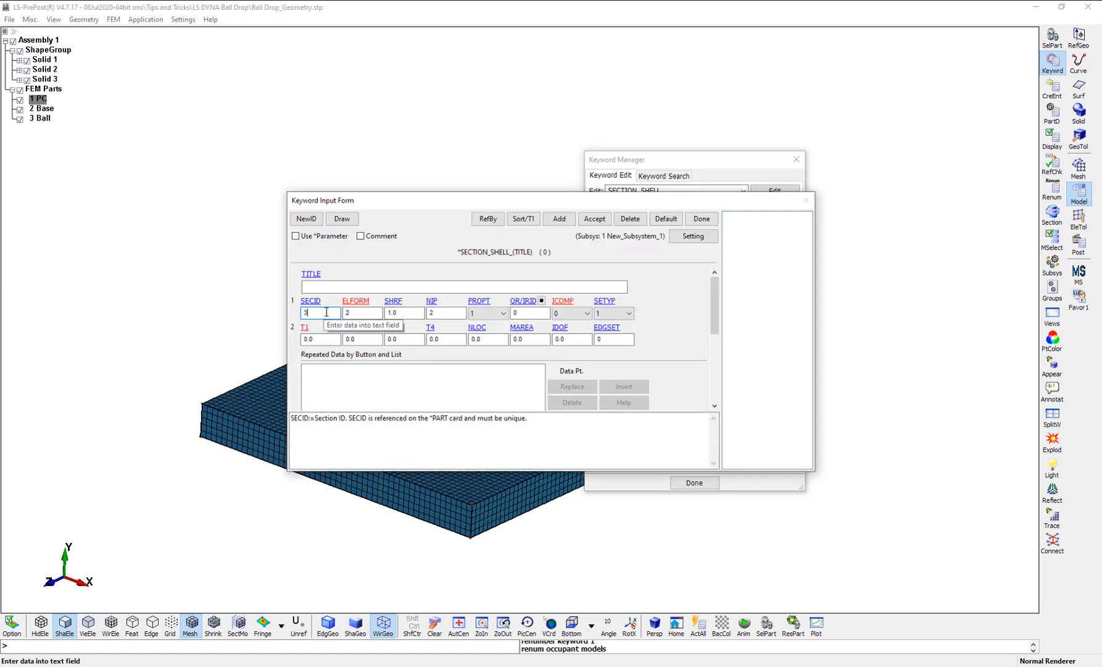
left_click(334, 286)
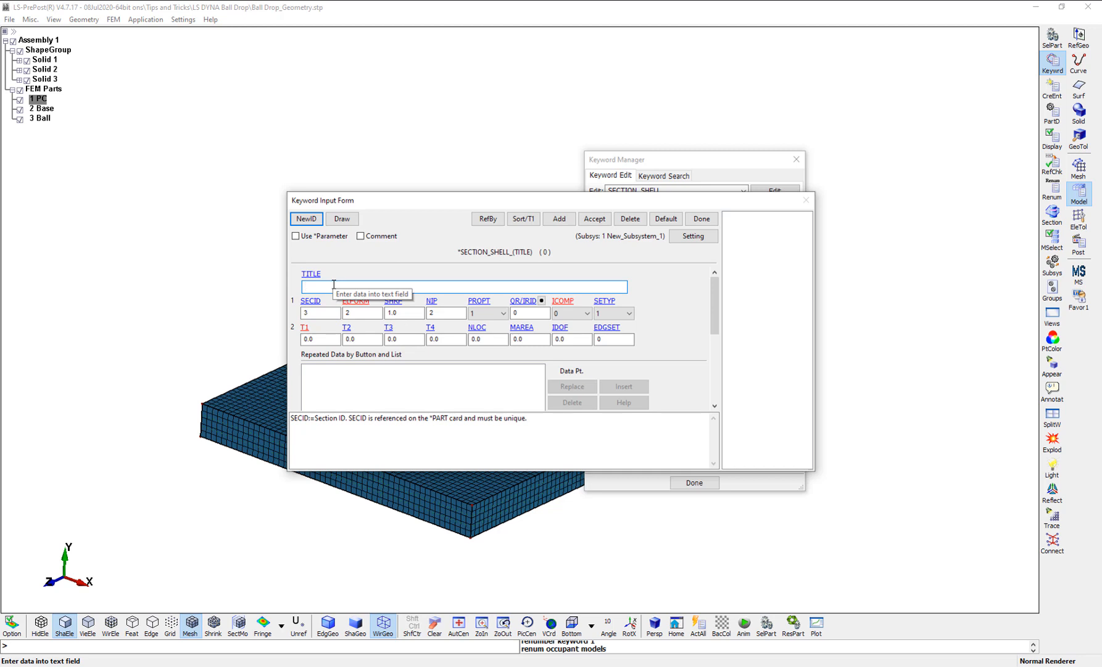
Step: Set the Ball shell section's thickness T1 to T4 to 1, accept the card and close the Keyword Manager
left_click(332, 339)
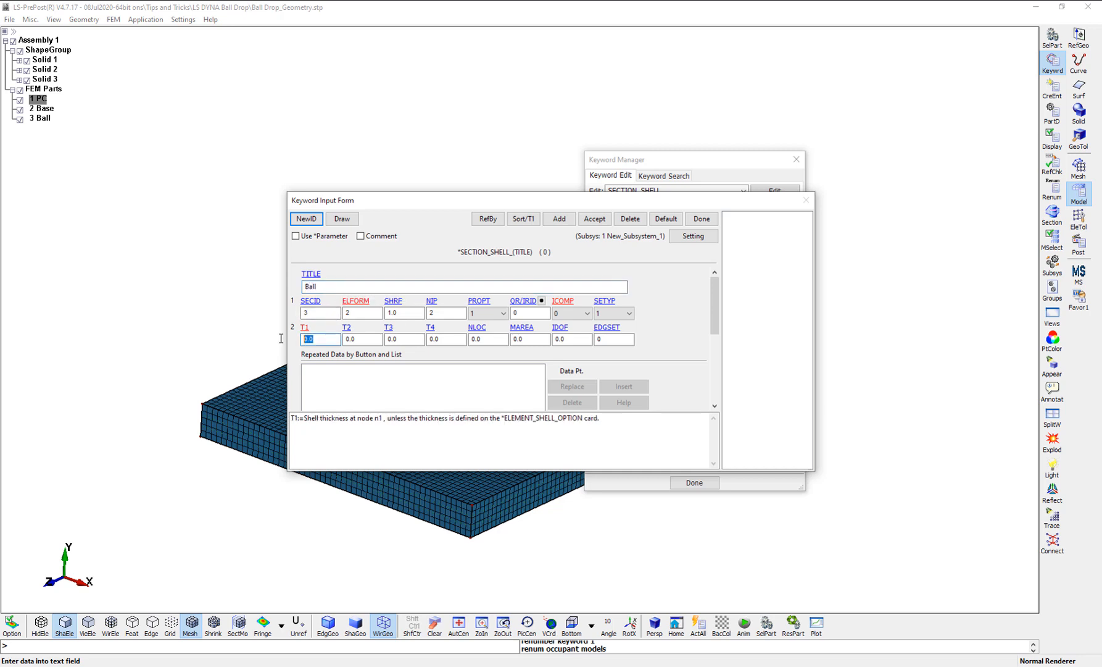
type("1")
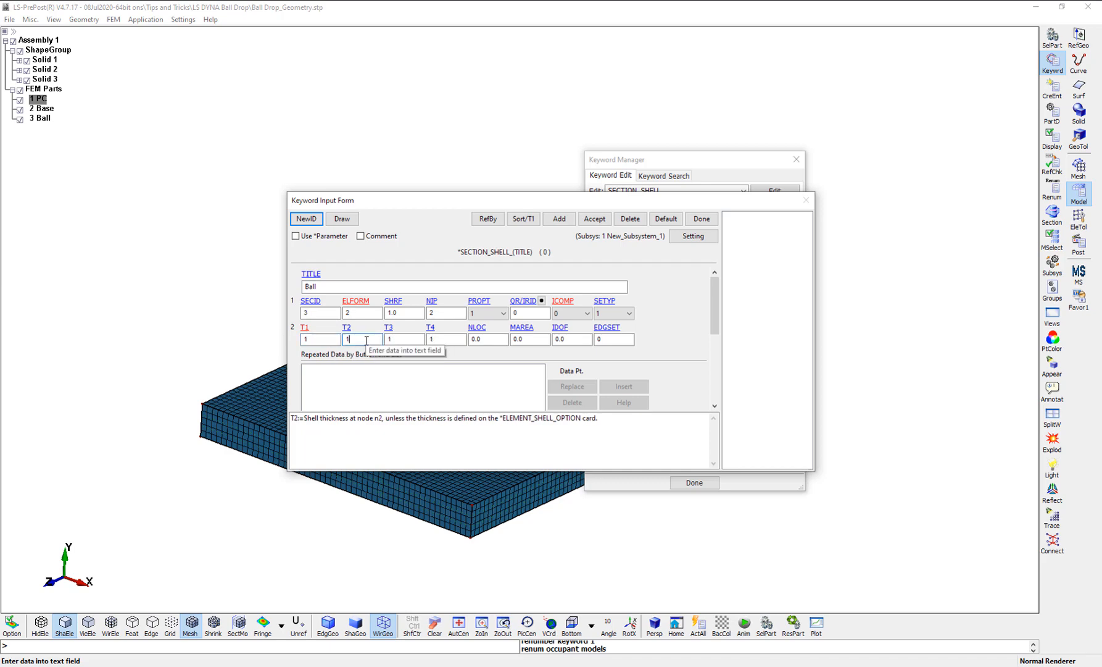
left_click(595, 219)
left_click(701, 219)
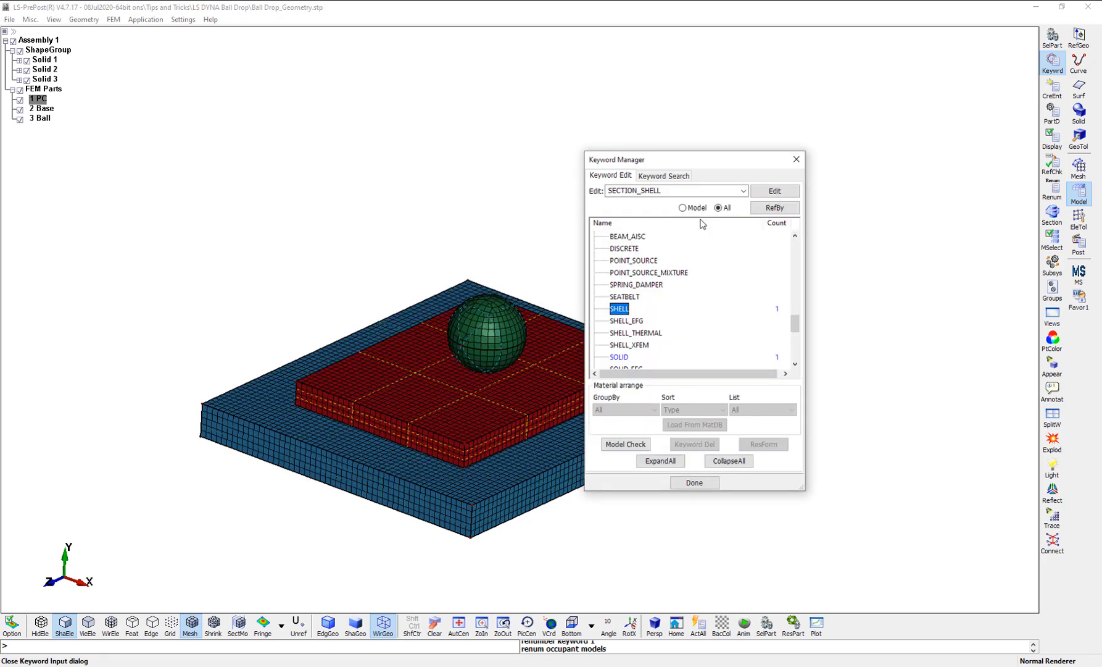
left_click(694, 482)
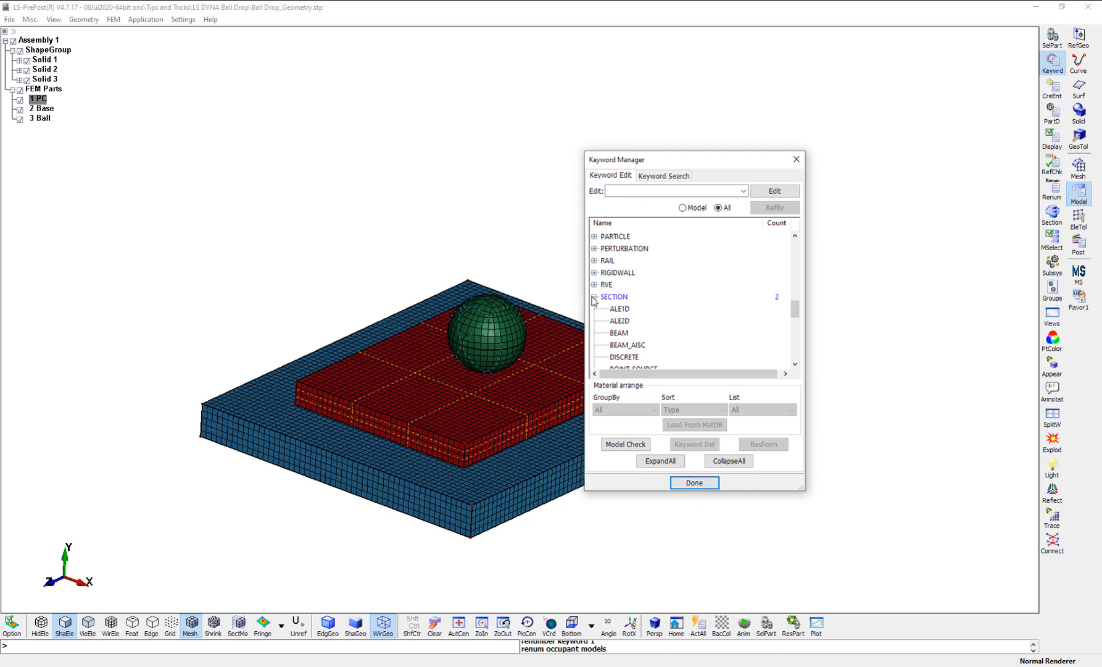
left_click(595, 296)
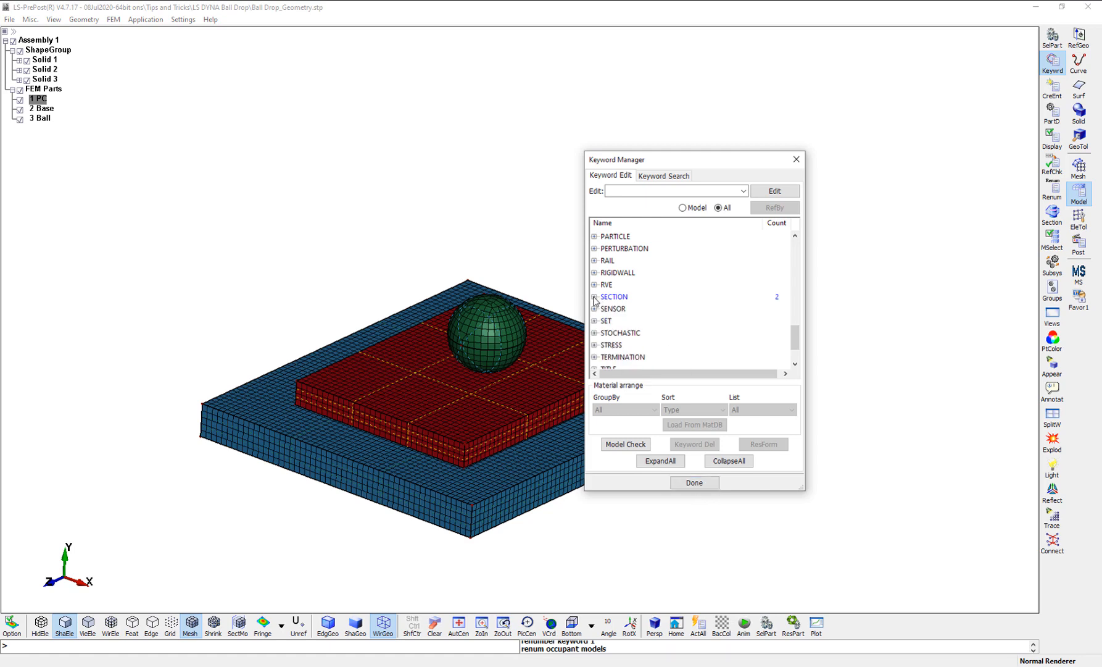
left_click(614, 296)
left_click(695, 482)
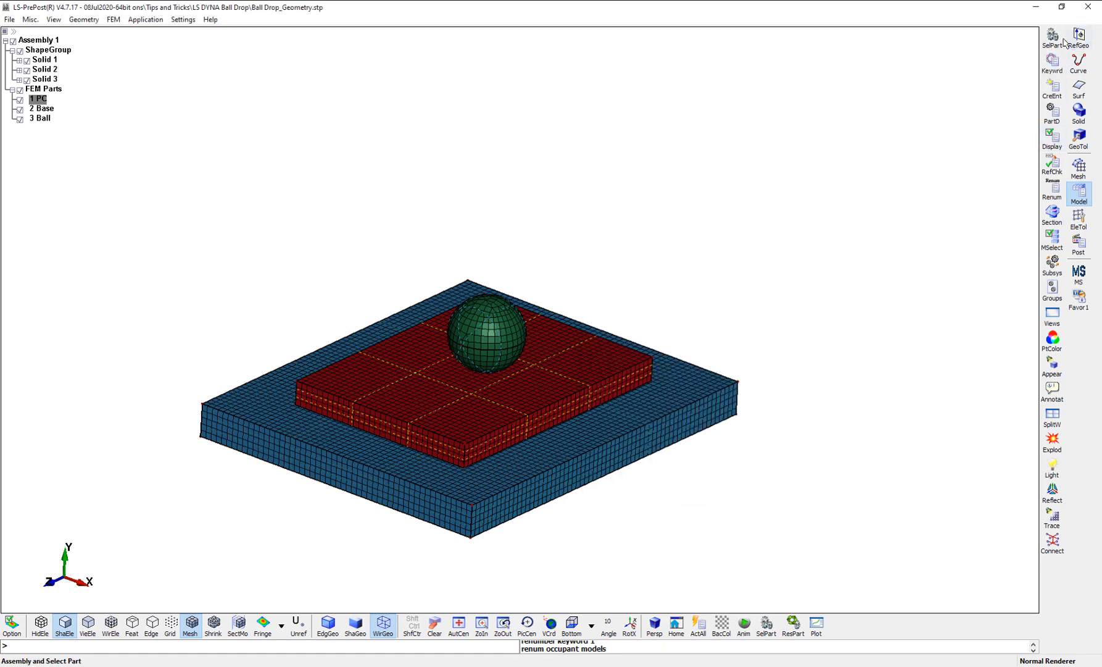
Step: Open the part data's assign mode and assign section ID 1 and material ID 1 to the PC part
left_click(1052, 113)
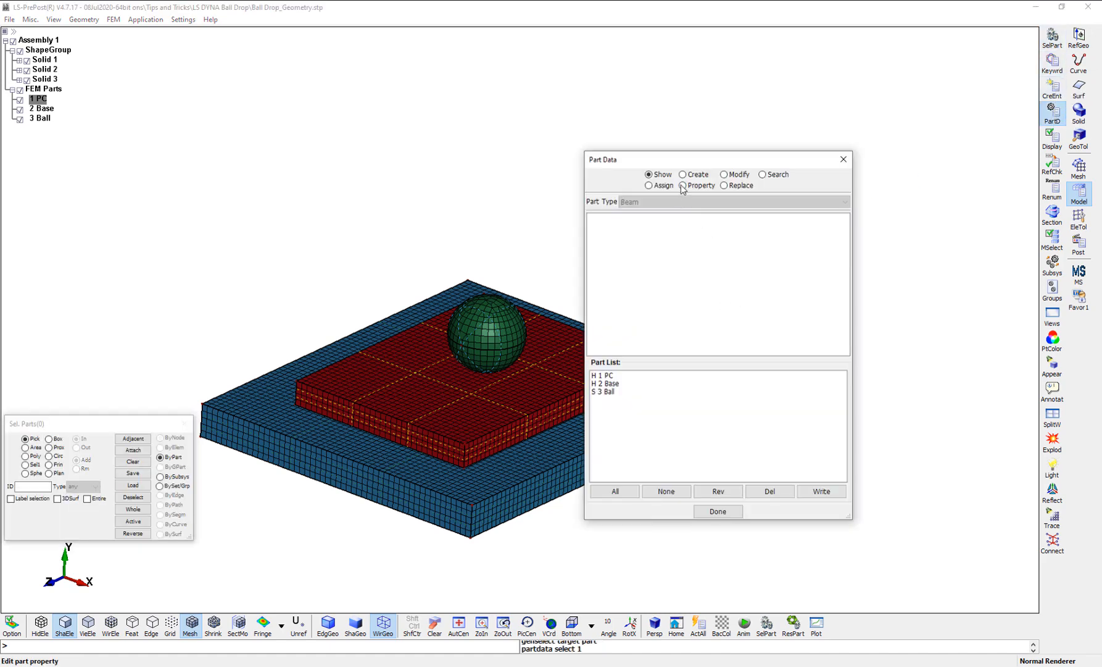
left_click(649, 185)
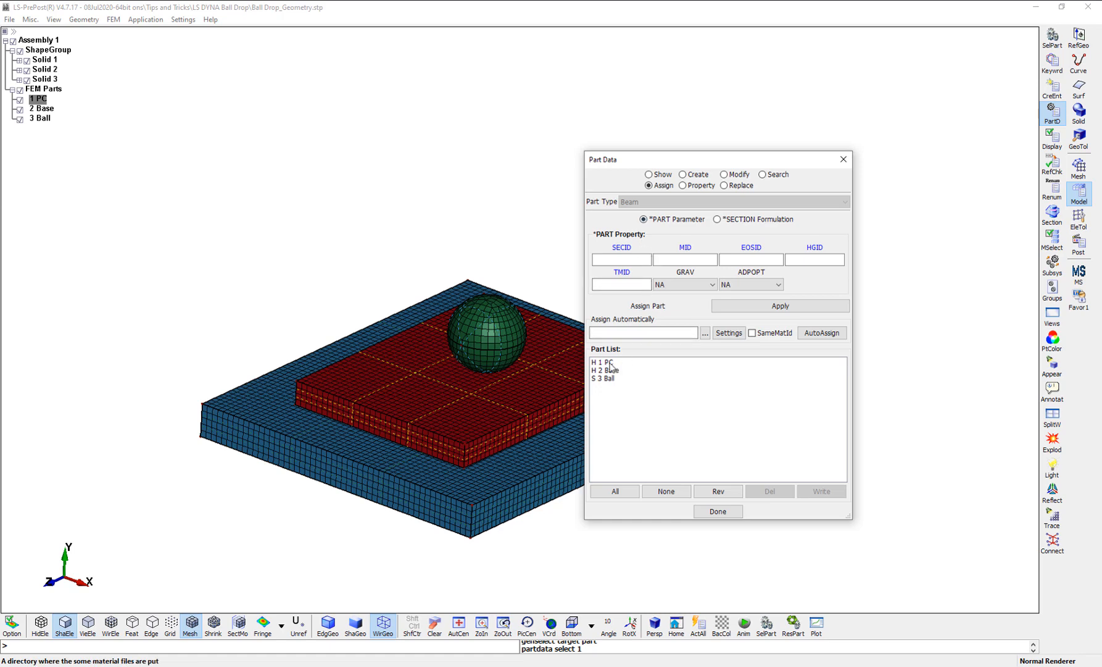
left_click(610, 363)
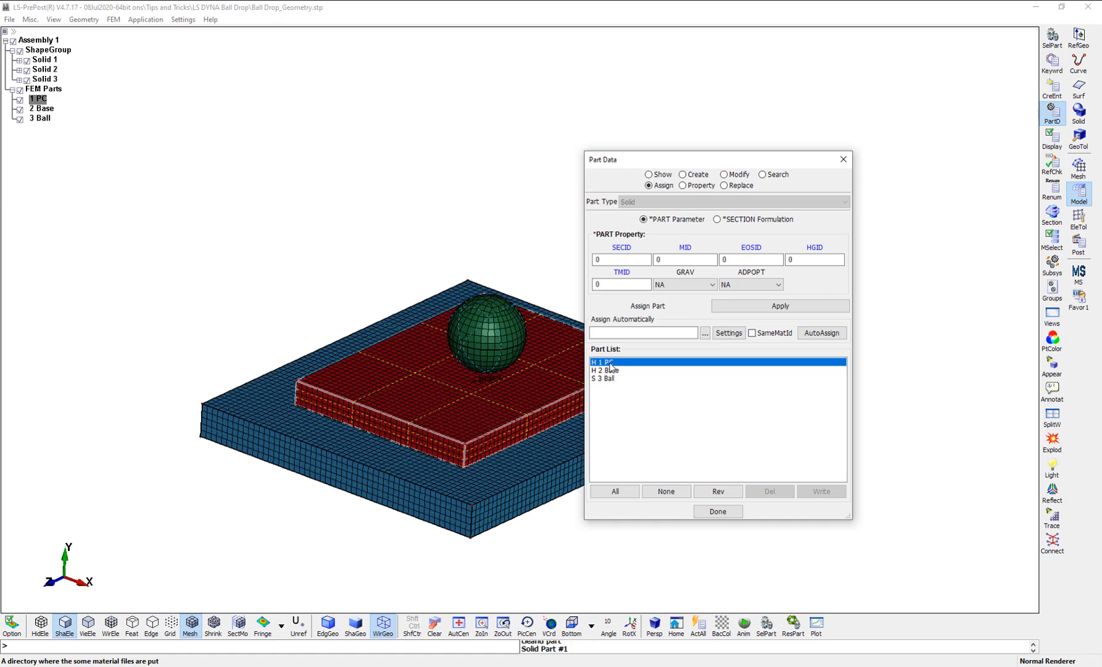
left_click_drag(603, 259, 588, 261)
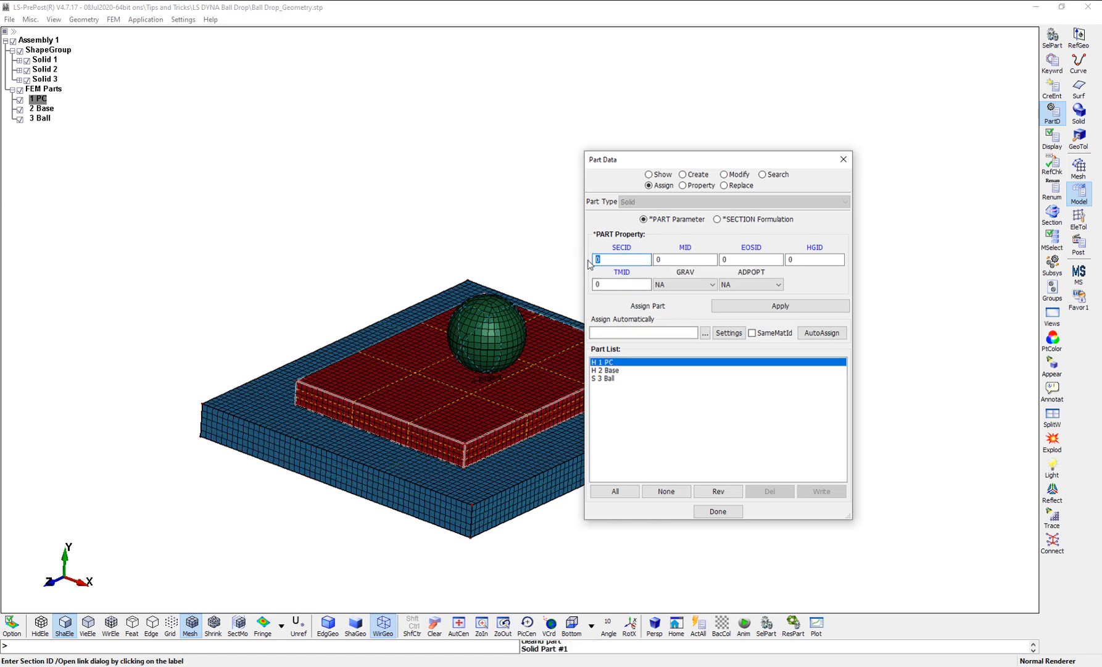
type("1")
key("Tab")
left_click(681, 259)
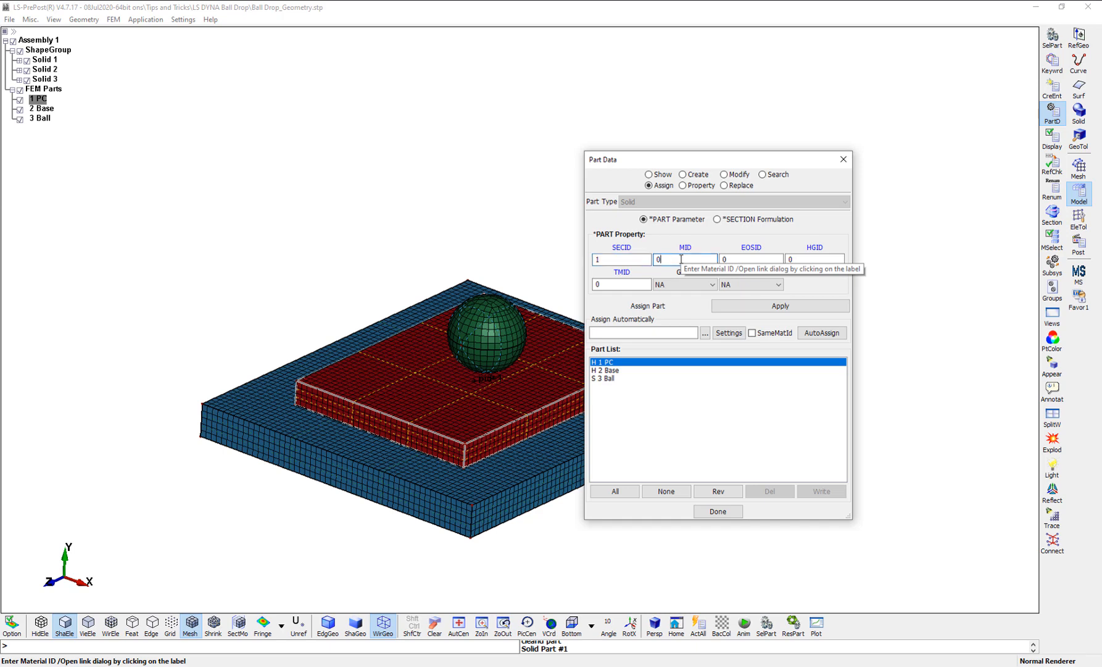
key("BackSpace")
type("1")
left_click(779, 306)
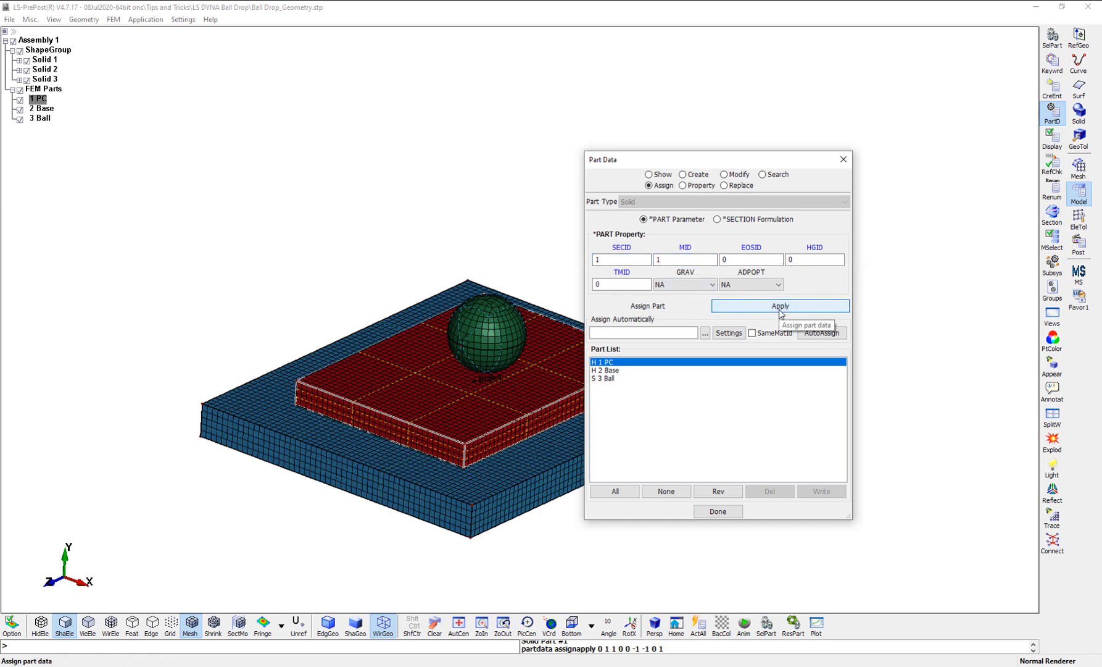
Step: Assign section ID 2 and material ID 2 to the Base part
left_click(613, 371)
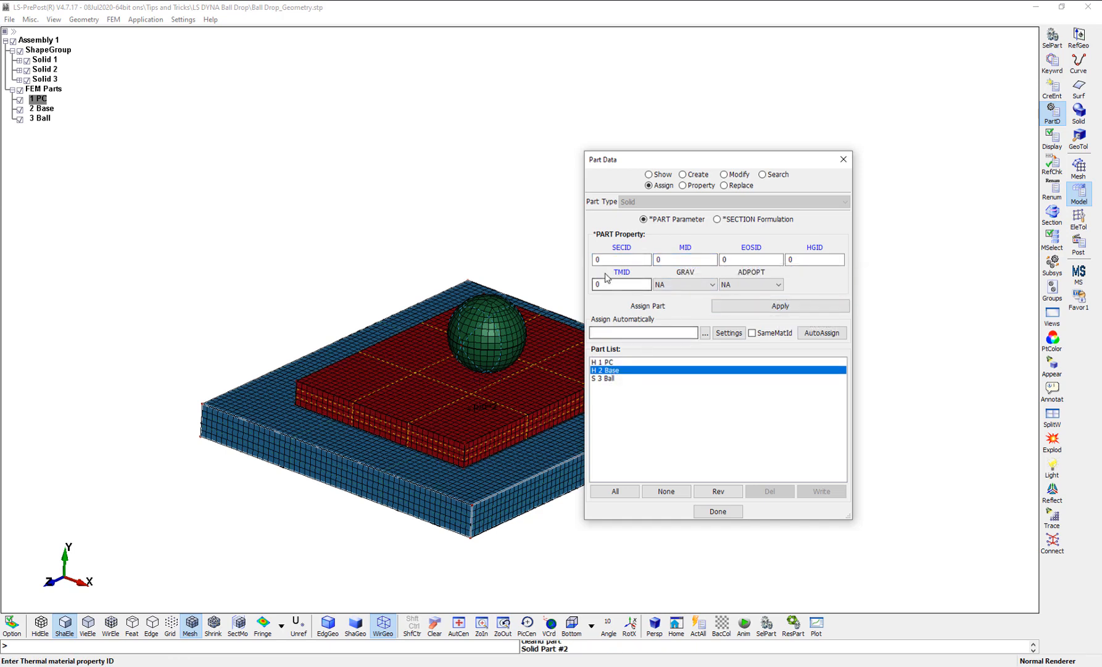
left_click(589, 260)
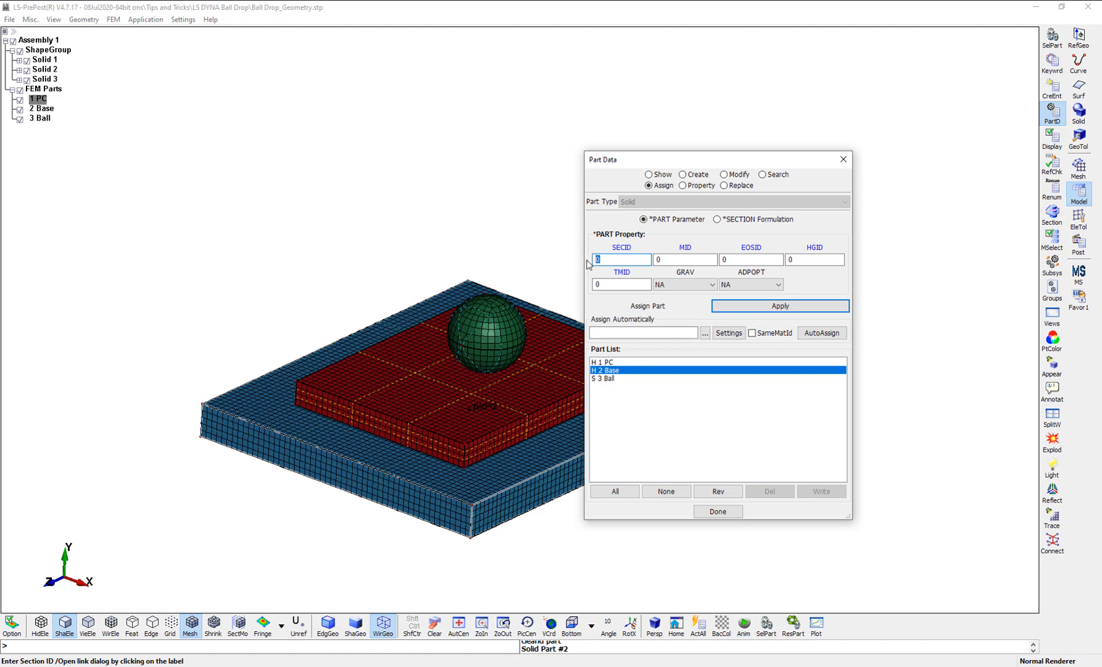
type("2")
left_click(679, 258)
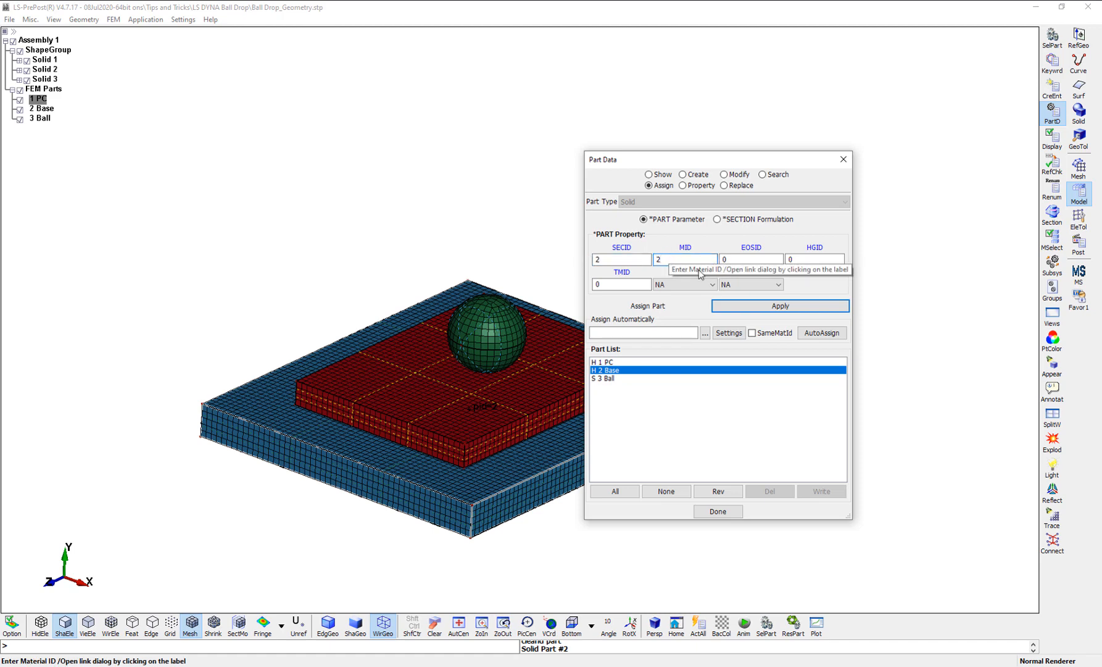
left_click(766, 306)
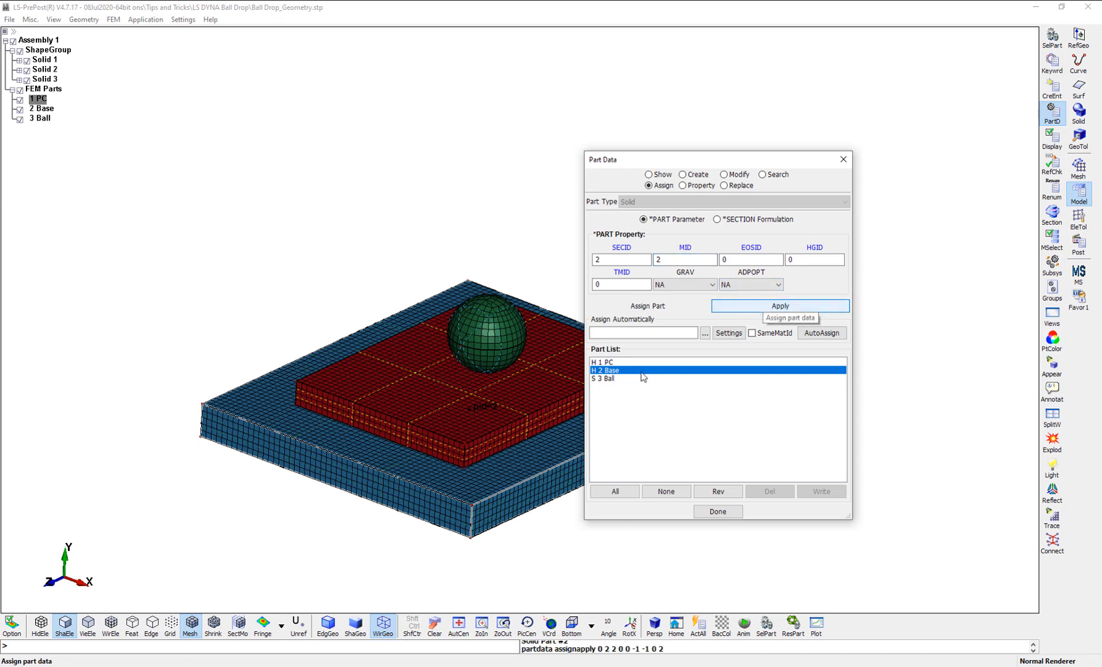
Step: Assign section ID 3 and material ID 2 to the Ball part and finish the part data assignment
left_click(608, 379)
left_click(588, 260)
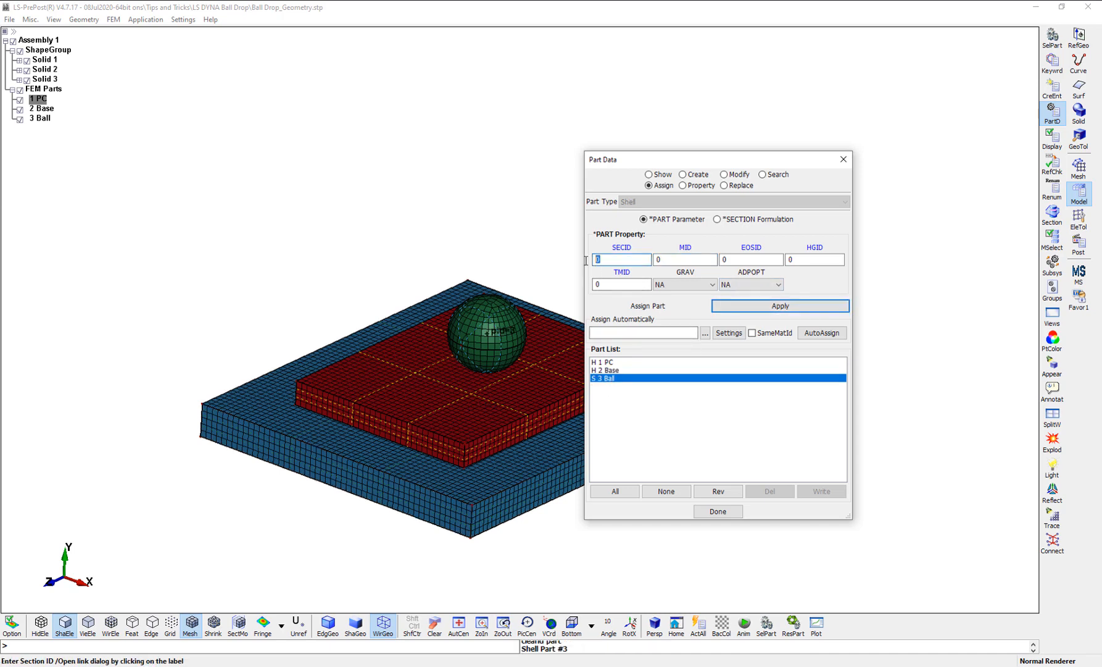
type("3")
left_click(675, 259)
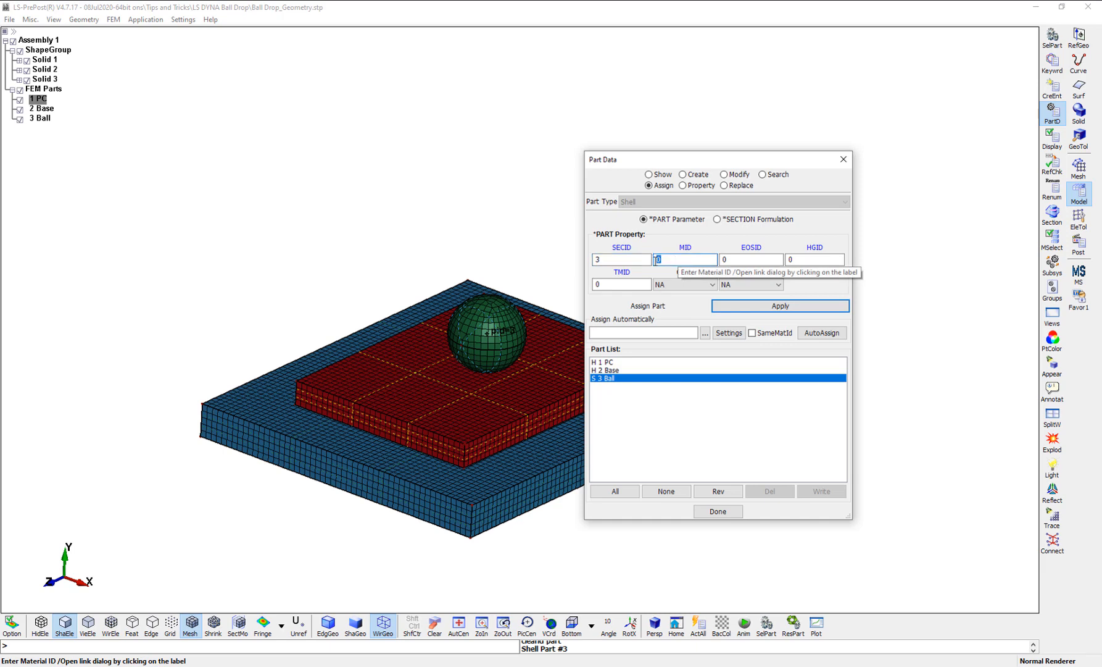
type("2")
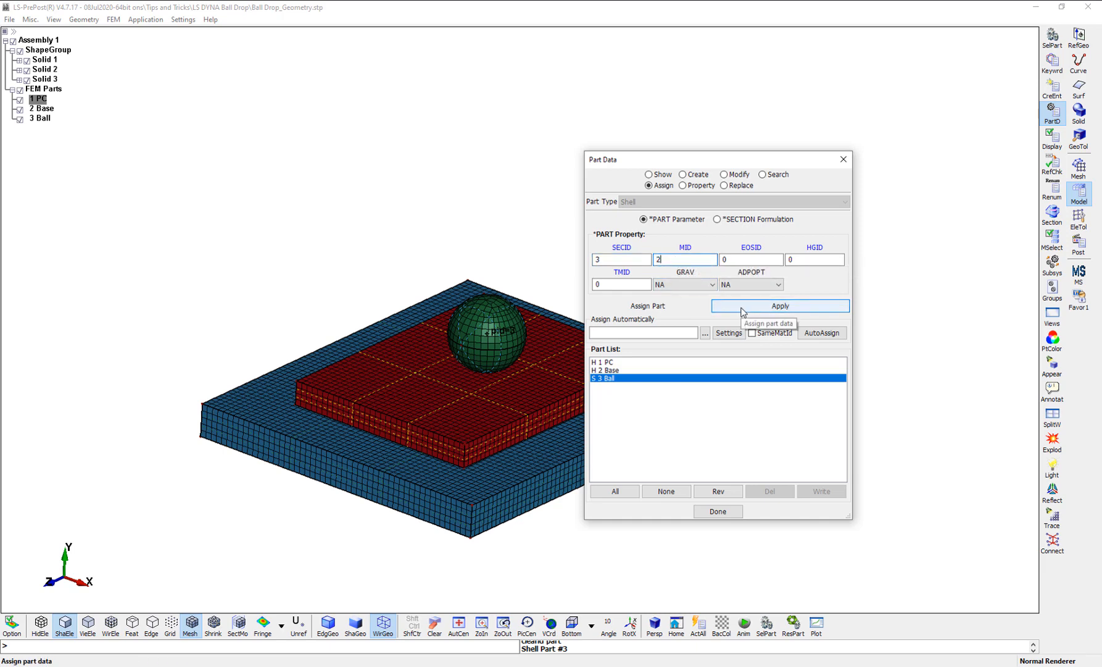
left_click(743, 307)
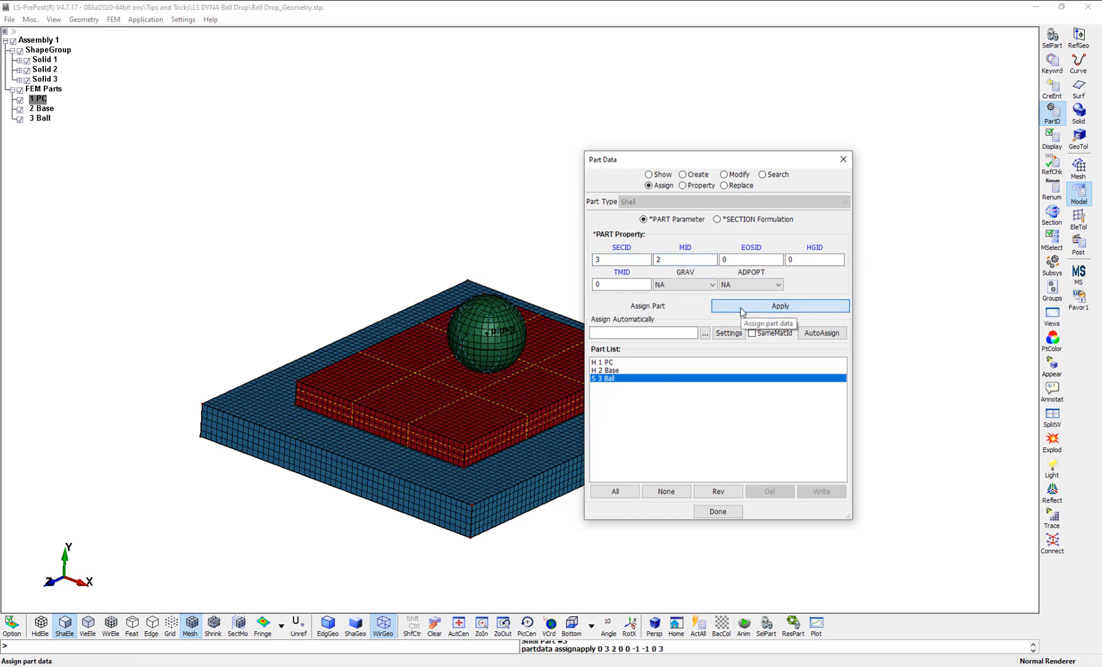
left_click(718, 511)
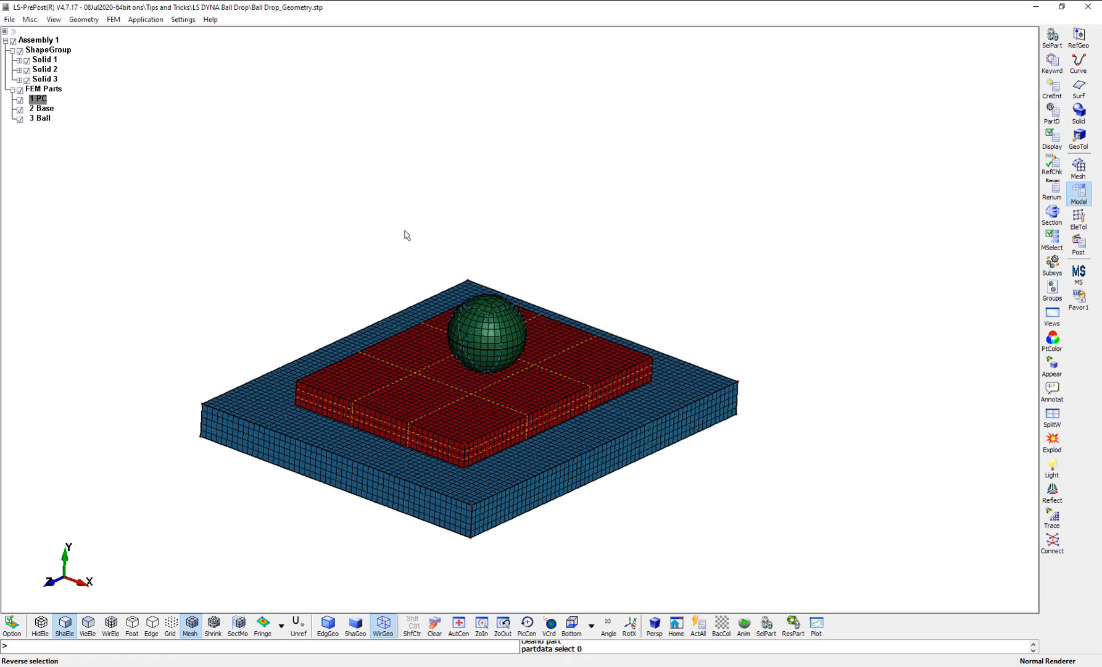